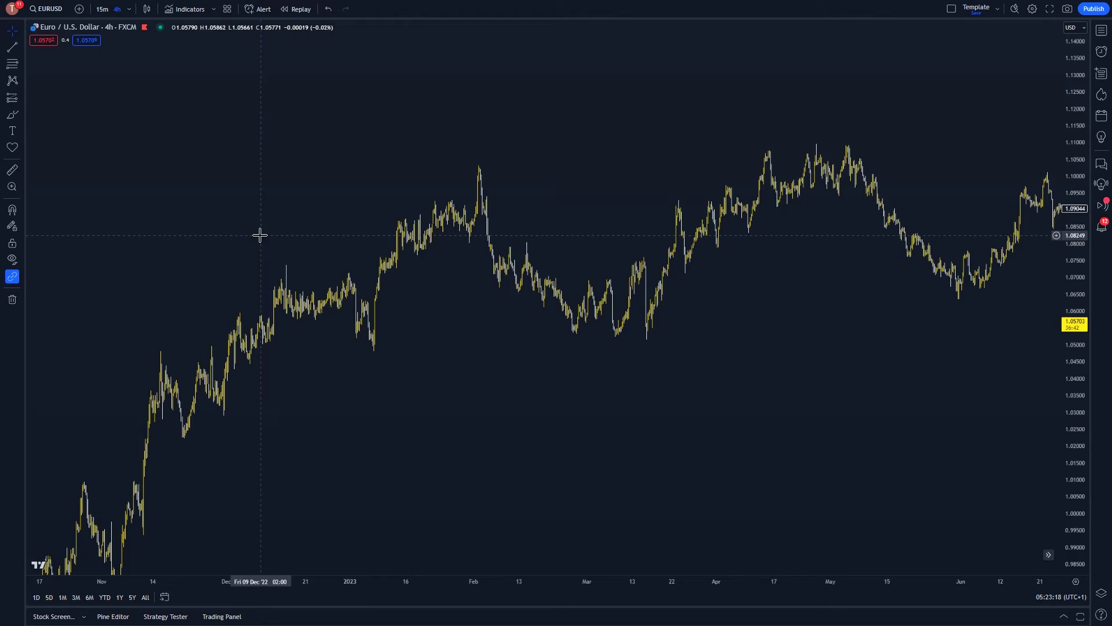
Draw a grey rectangle support zone along the recent EURUSD low.
drag(259, 236, 604, 212)
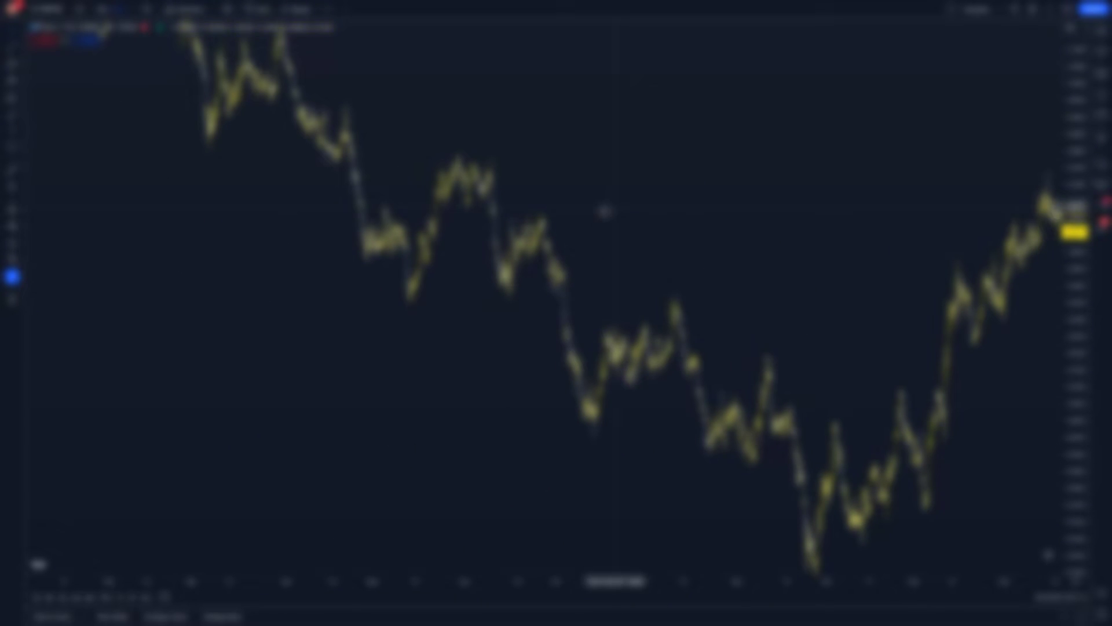
drag(483, 215, 386, 217)
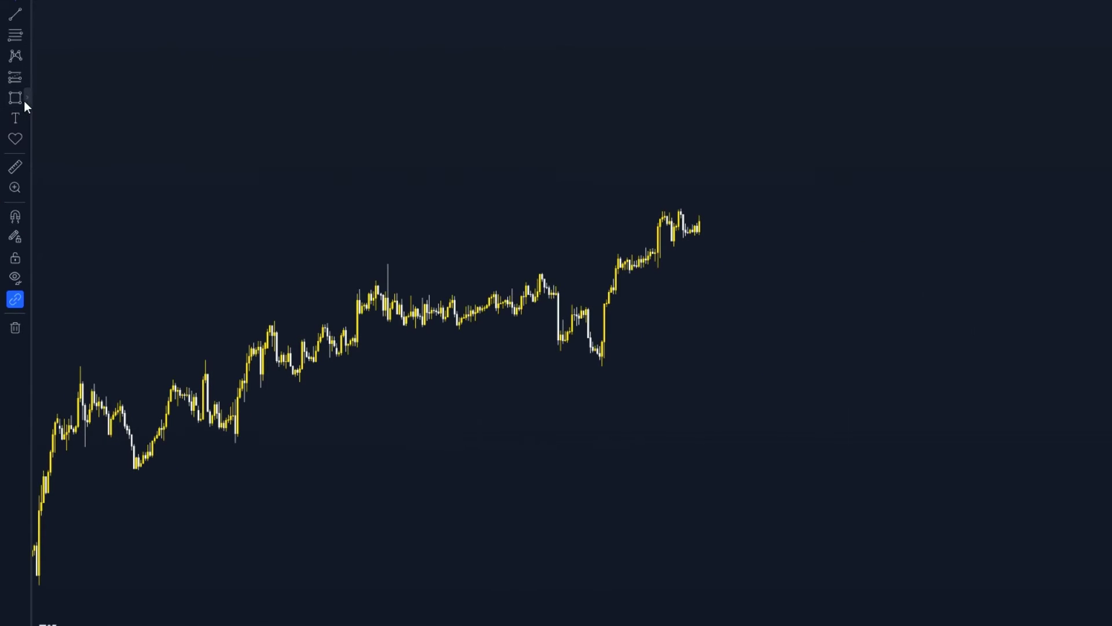
click(27, 101)
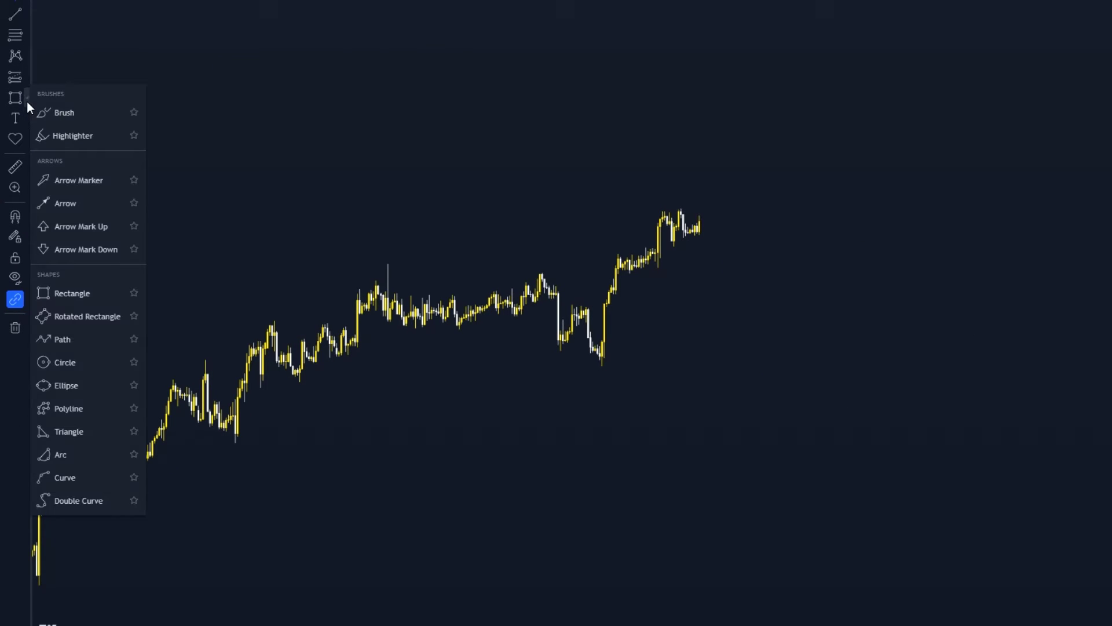
click(70, 294)
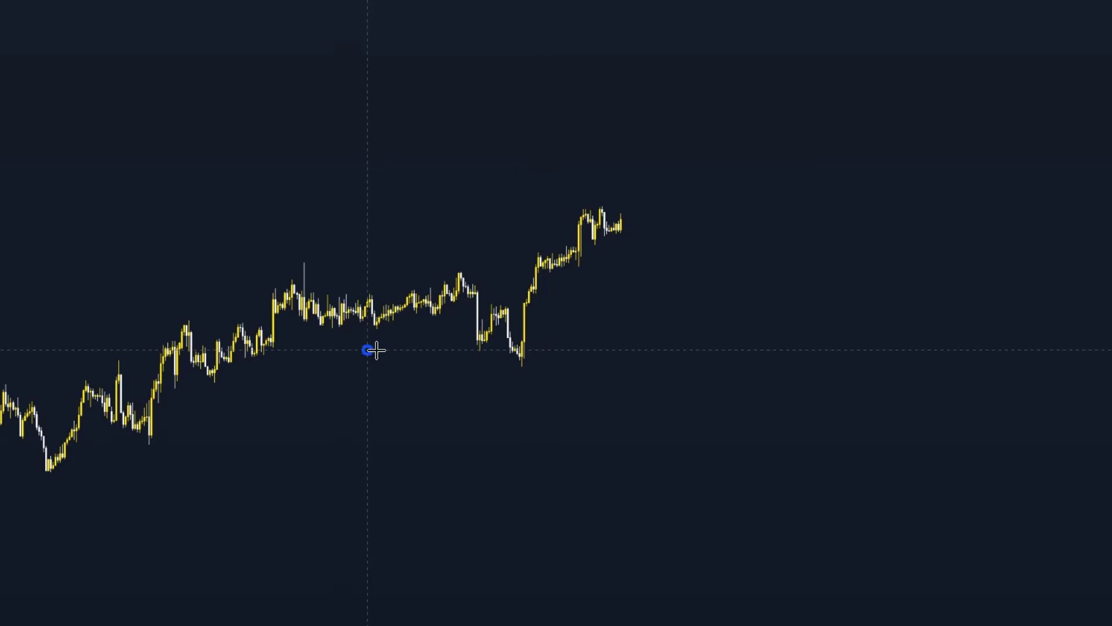
drag(367, 350, 848, 366)
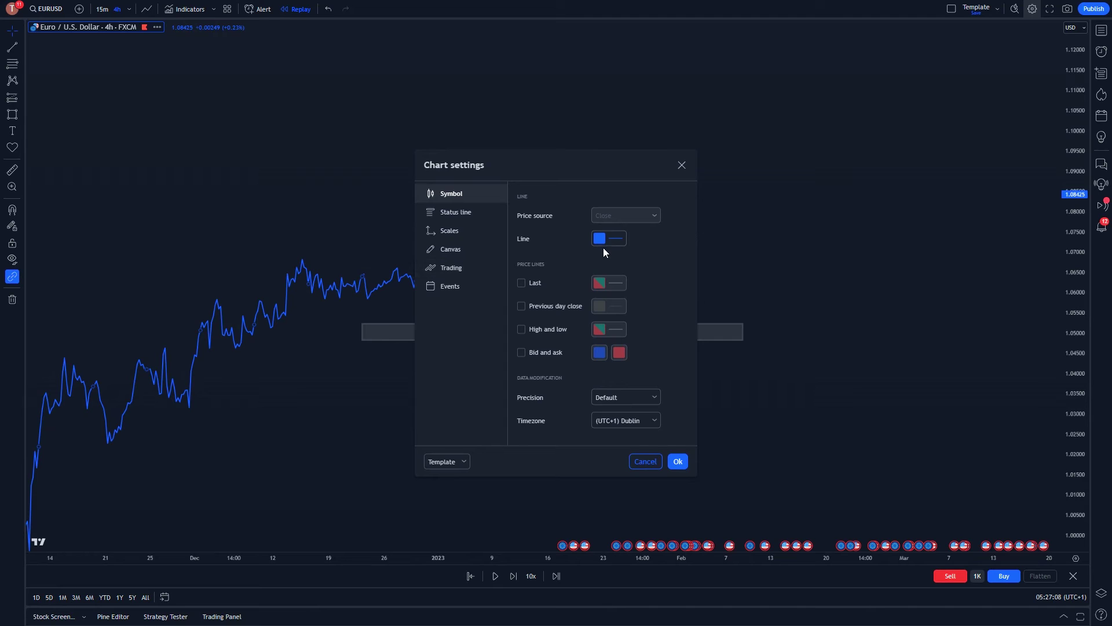
Set the price line colour to yellow in Chart settings.
click(601, 245)
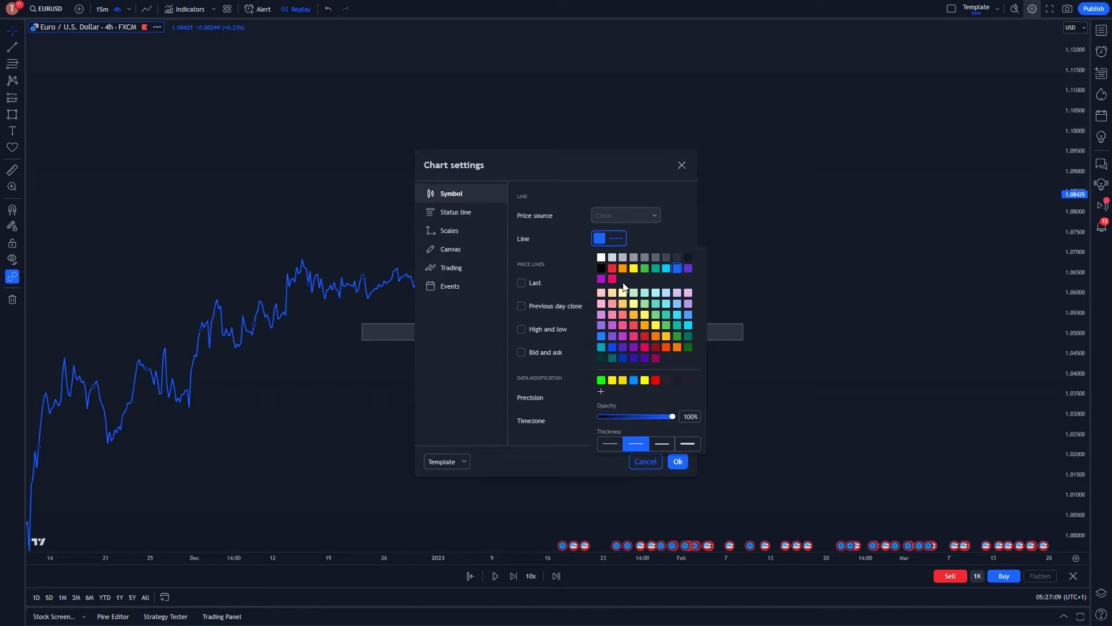
click(634, 270)
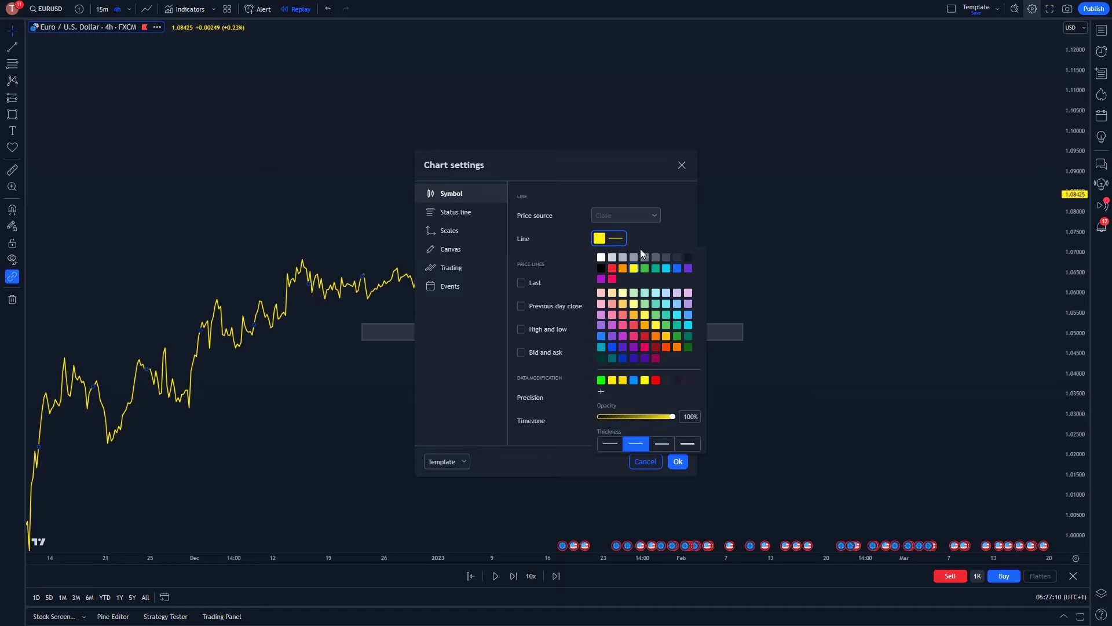
click(677, 461)
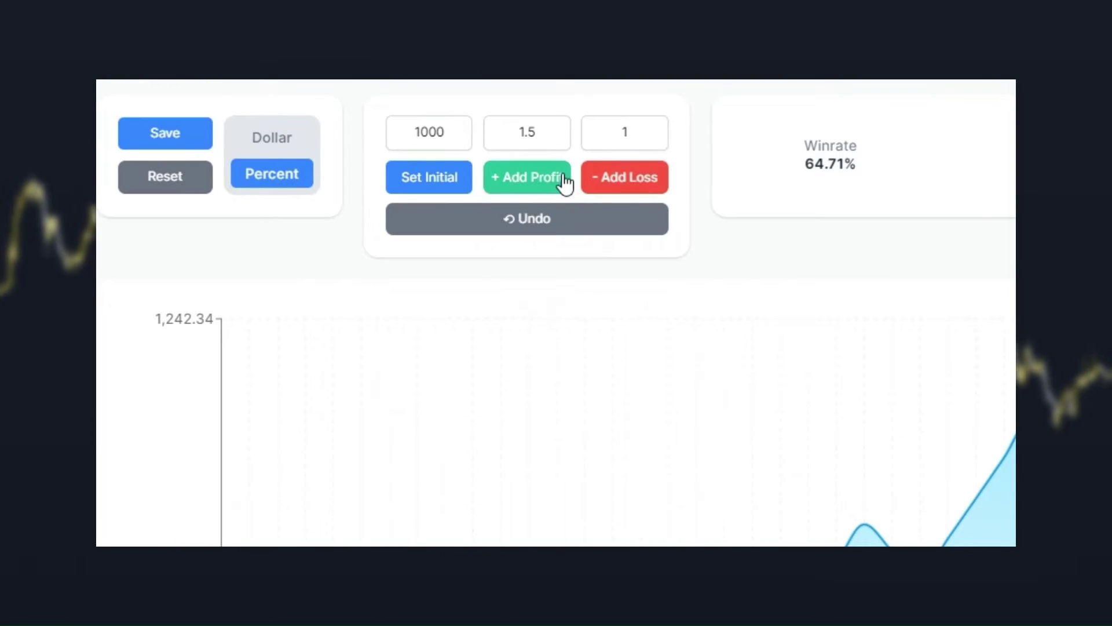
Log two winning trades with + Add Profit in the Trader Edge backtester, then scroll the page.
click(562, 181)
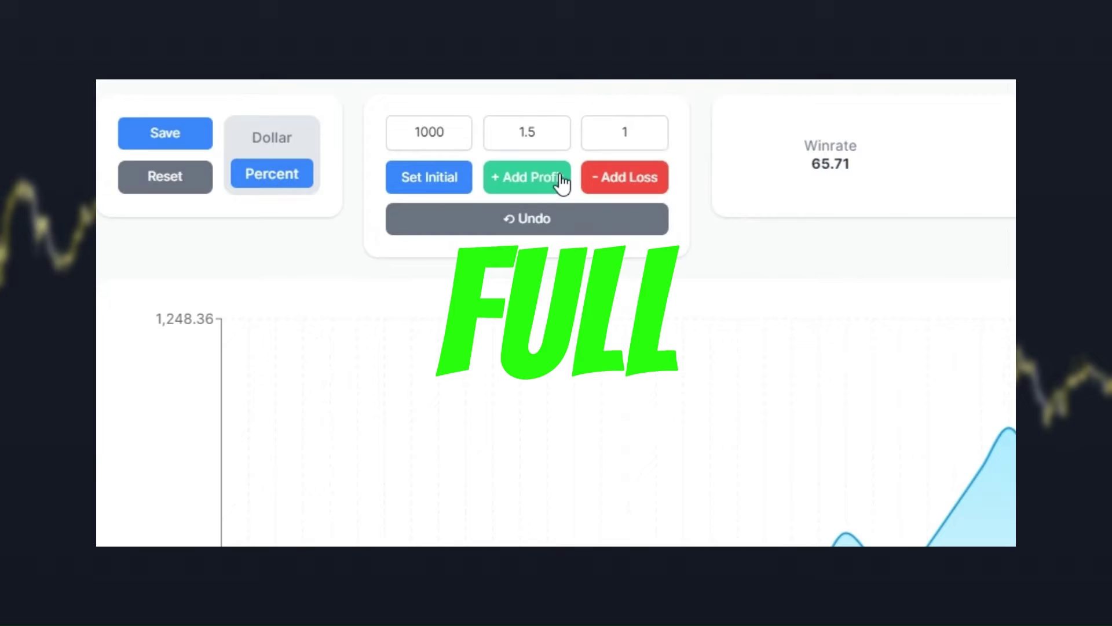
click(561, 181)
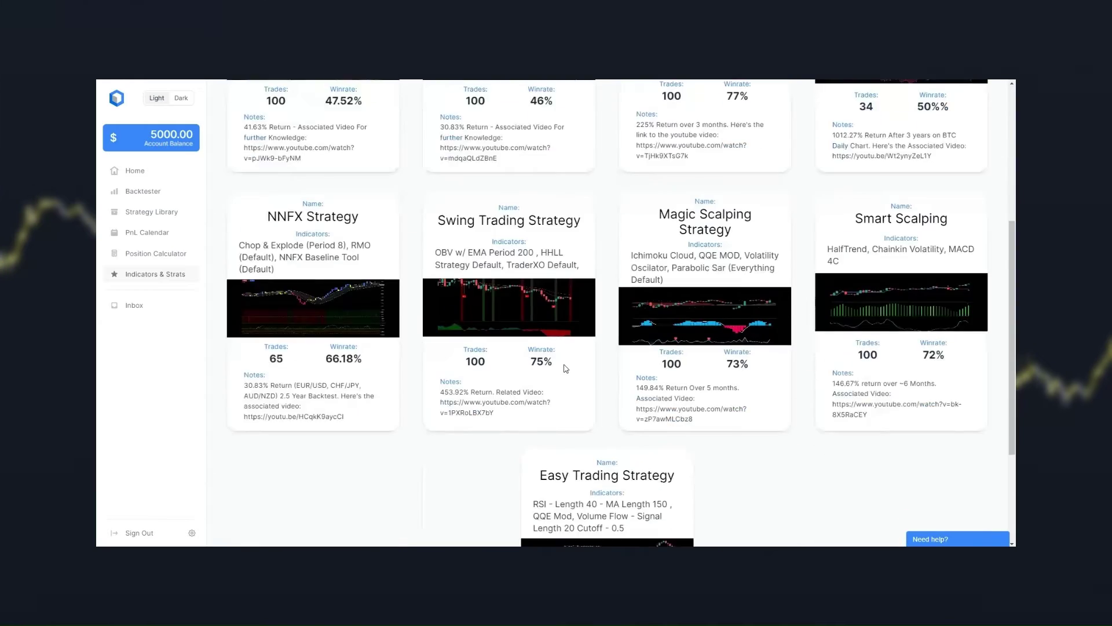
scroll(565, 368, down, 3)
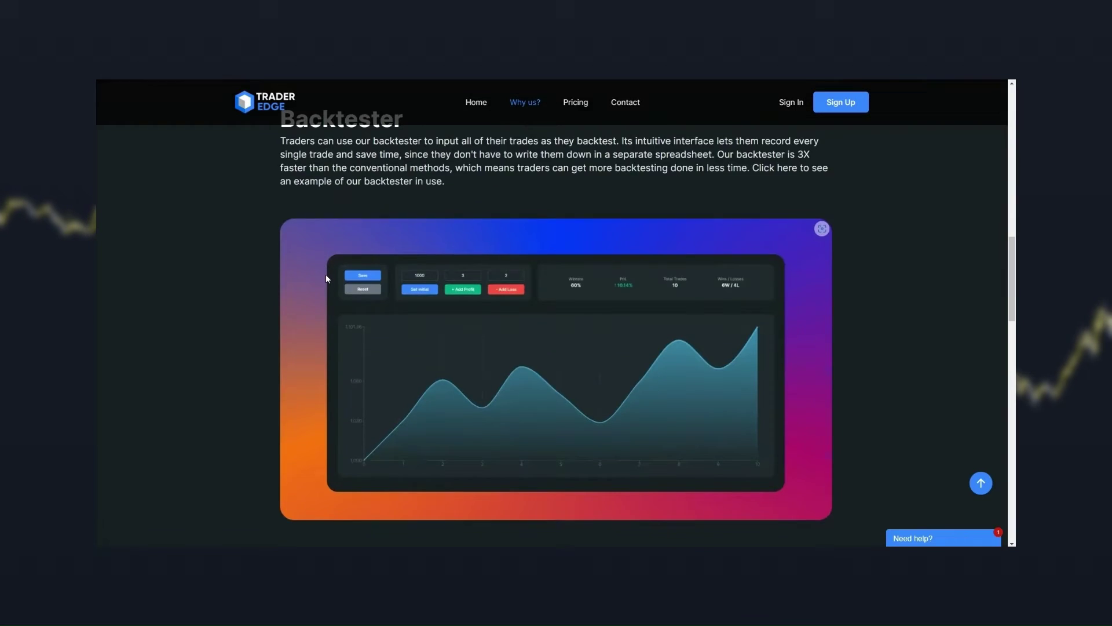
scroll(325, 278, down, 1)
scroll(325, 278, up, 1)
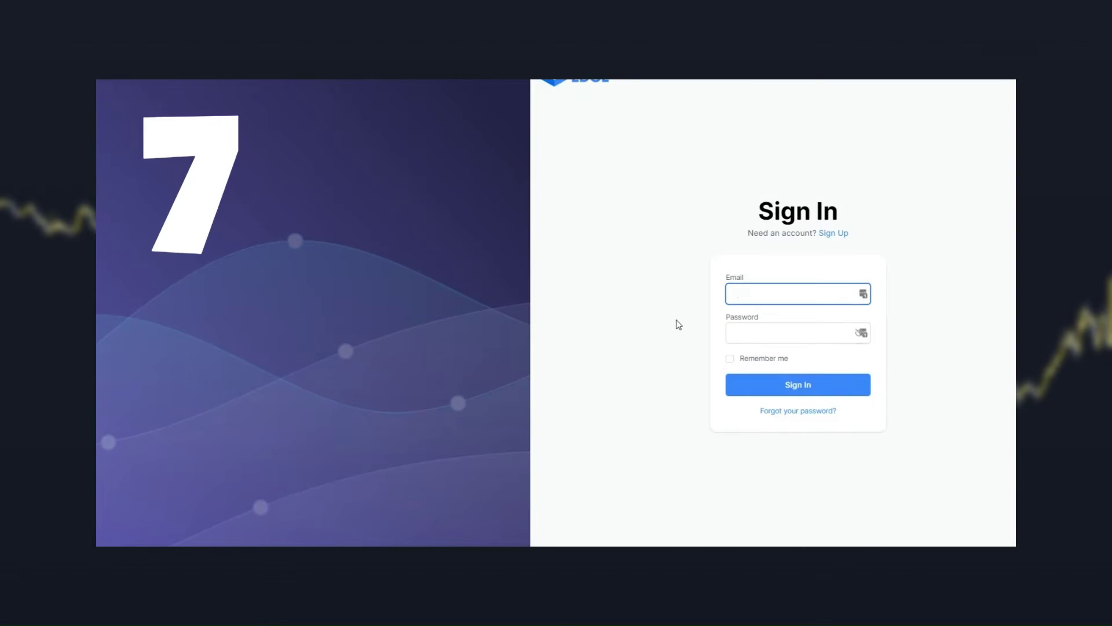
text(Sign Up Now)
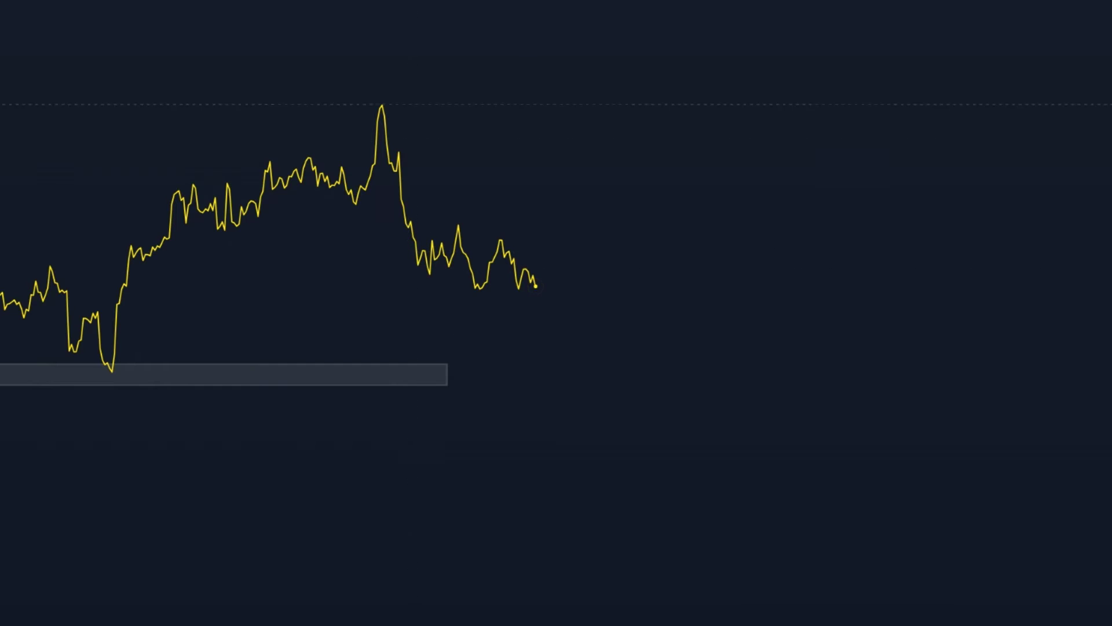
Draw a grey resistance rectangle across the chart's peak and deselect it.
drag(283, 88, 653, 111)
click(645, 134)
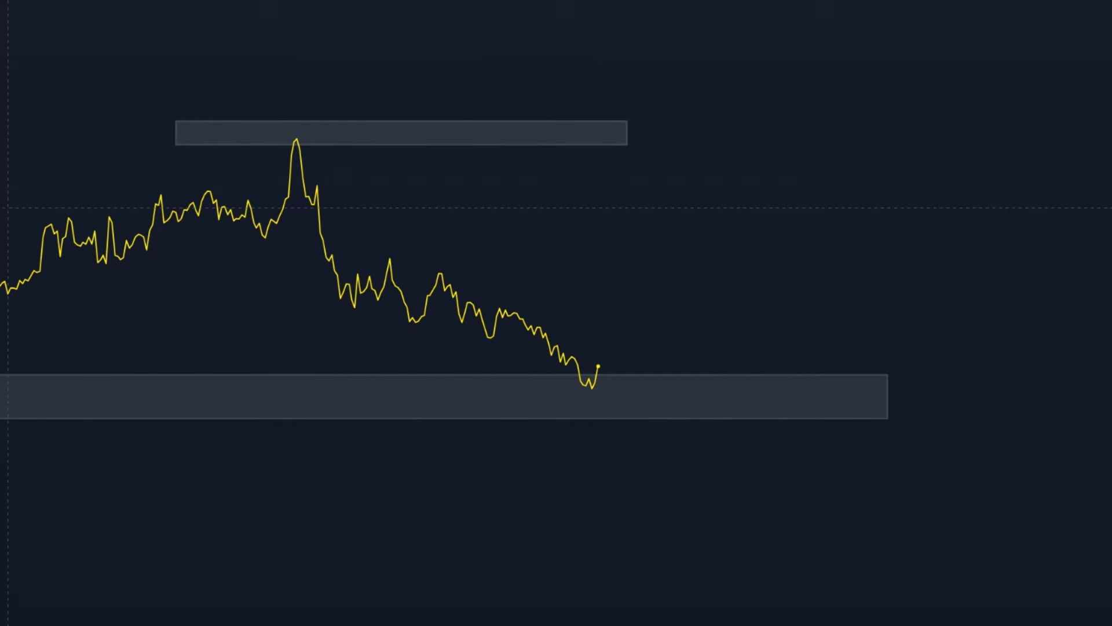
Draw a green entry line at the support low and a red stop line below the zone.
click(591, 364)
click(673, 365)
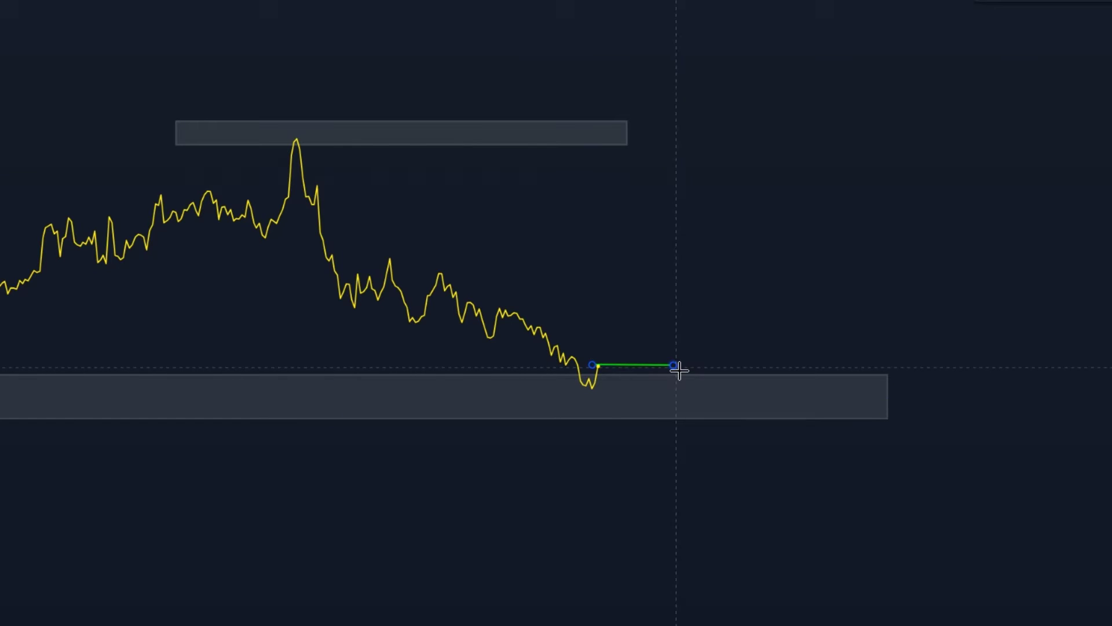
key(Escape)
click(590, 437)
click(676, 437)
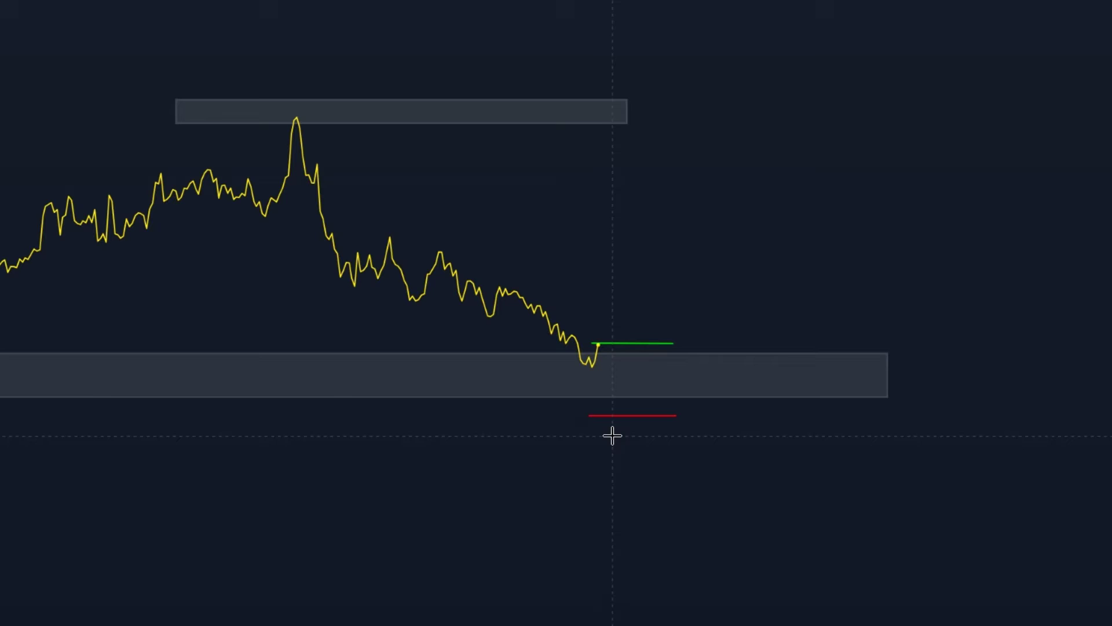
Place a long position from the support entry to the red-line stop, targeting resistance (R/R 3.09).
click(552, 345)
mouse_move(555, 408)
mouse_down()
mouse_move(568, 405)
mouse_move(566, 415)
mouse_up()
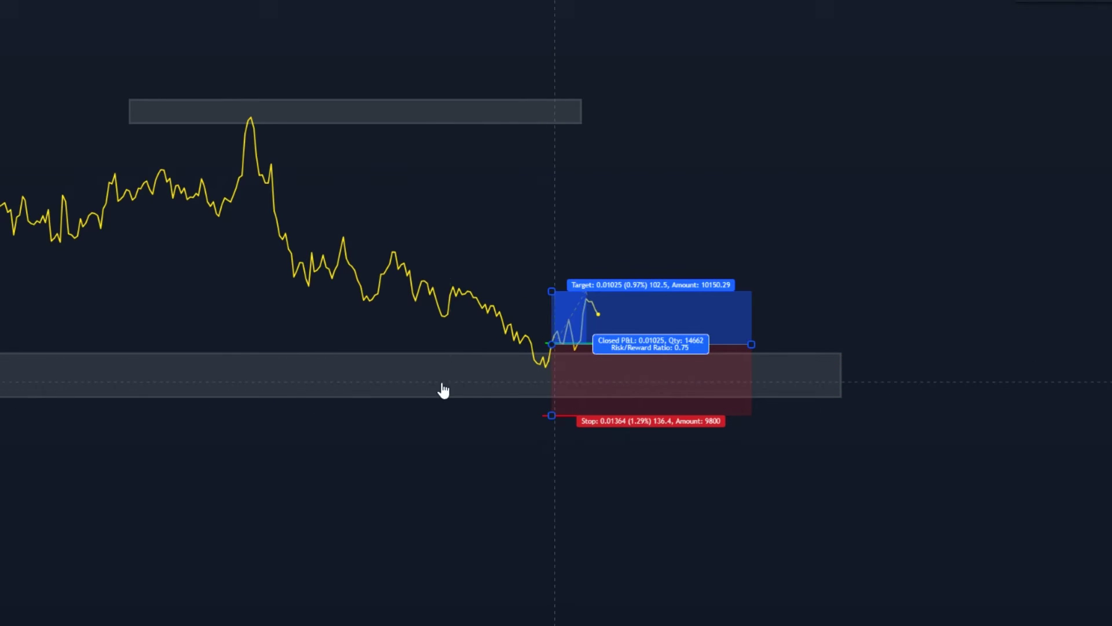
drag(558, 297, 561, 126)
drag(445, 510, 439, 510)
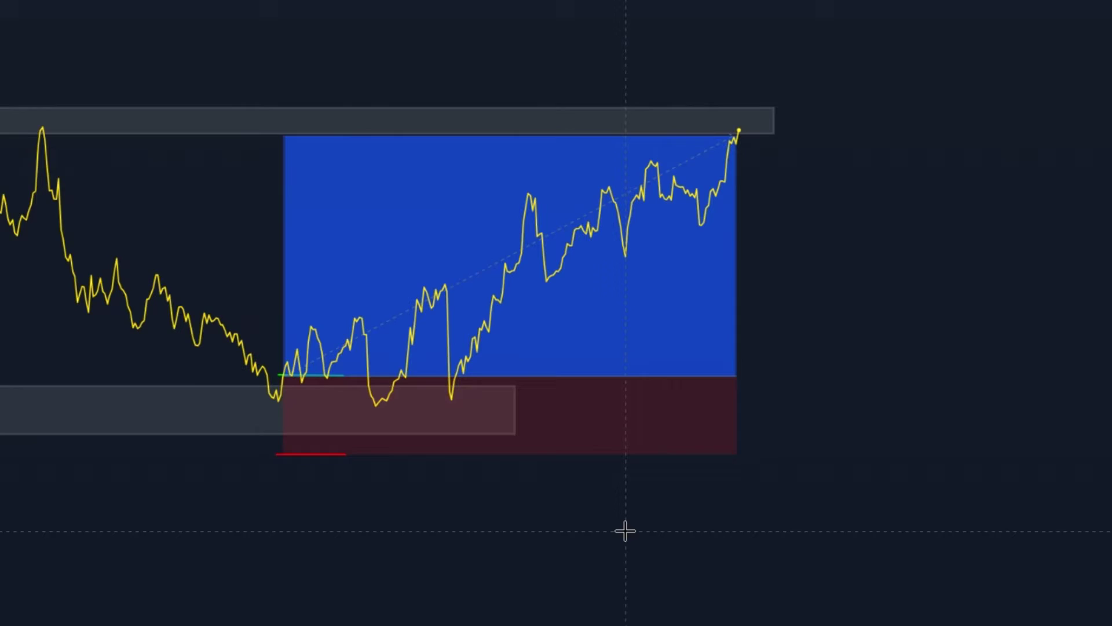
click(606, 422)
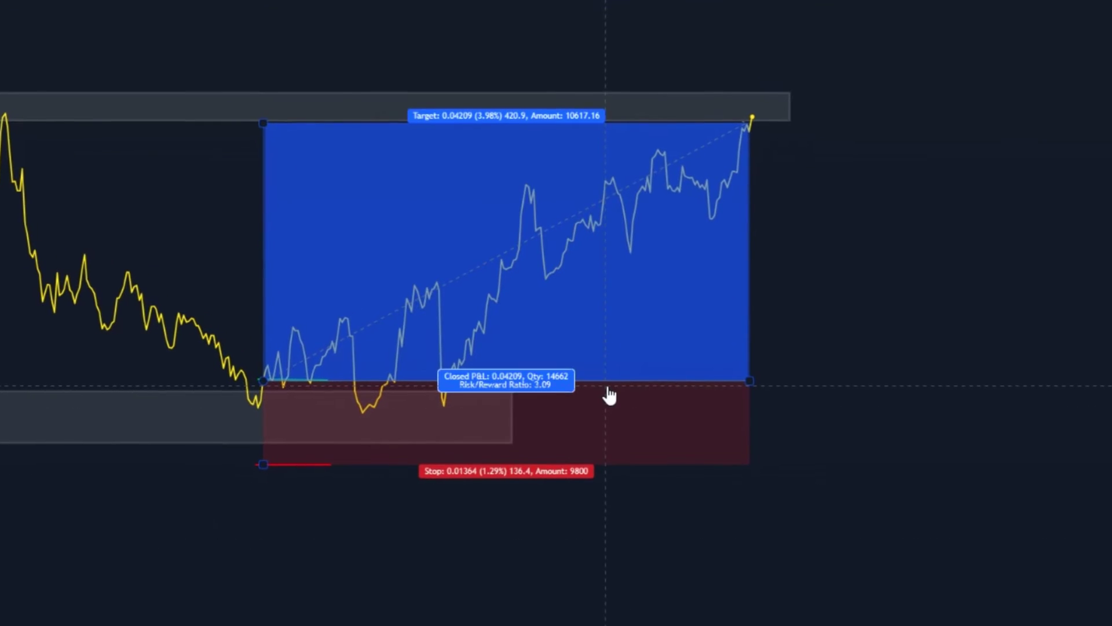
click(80, 152)
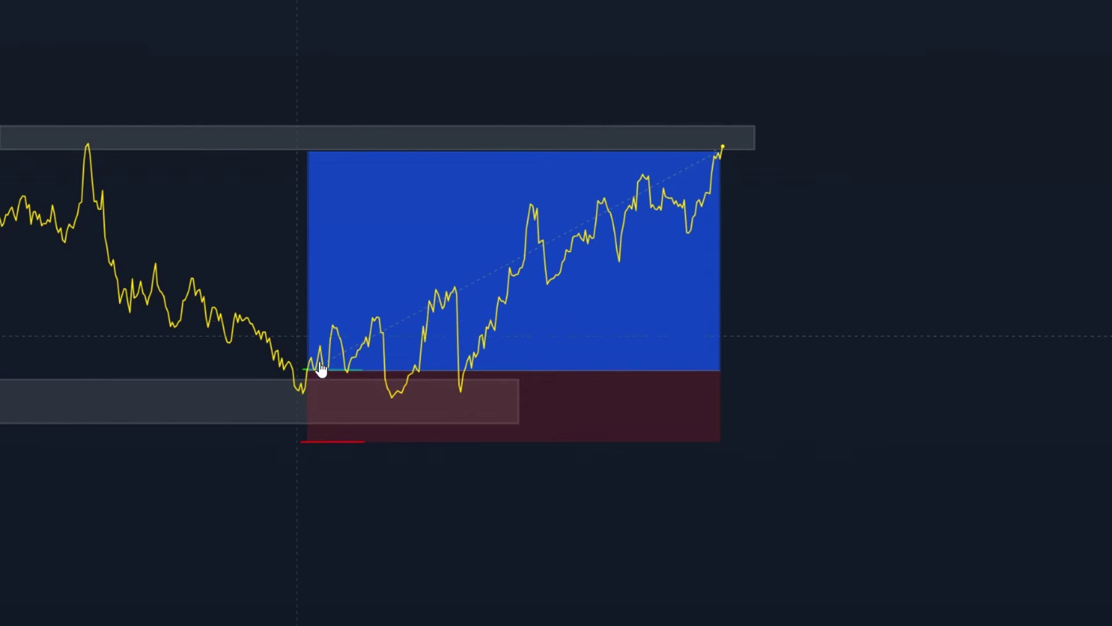
Fine-tune the long entry to R/R 3.26 and move the green and red lines beside the latest price.
drag(308, 371, 321, 373)
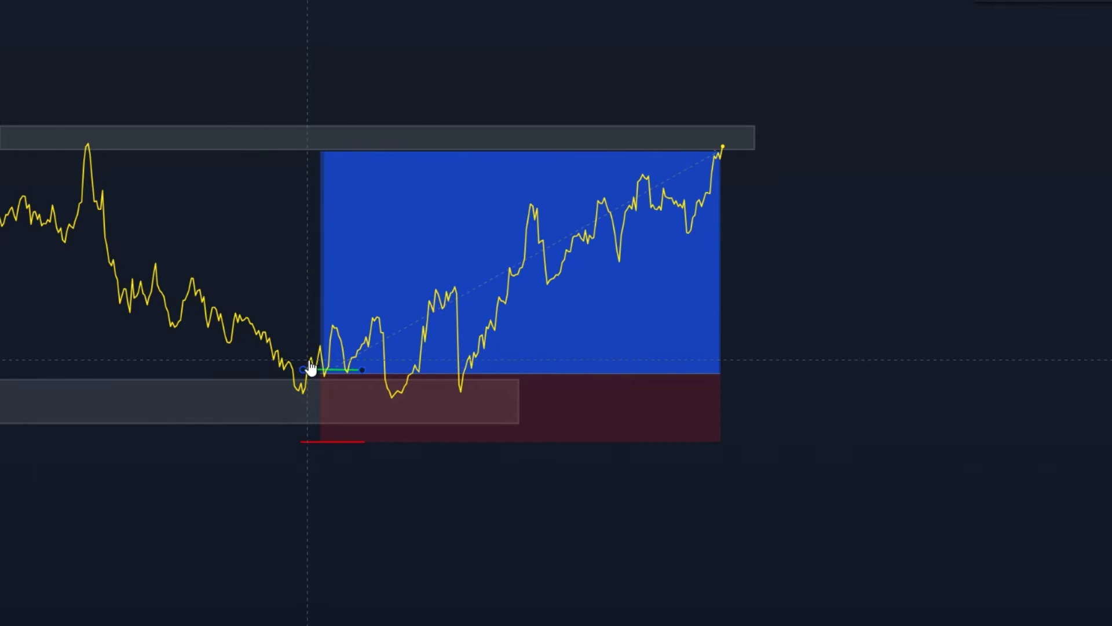
drag(316, 353, 714, 117)
drag(311, 447, 431, 402)
drag(666, 222, 714, 153)
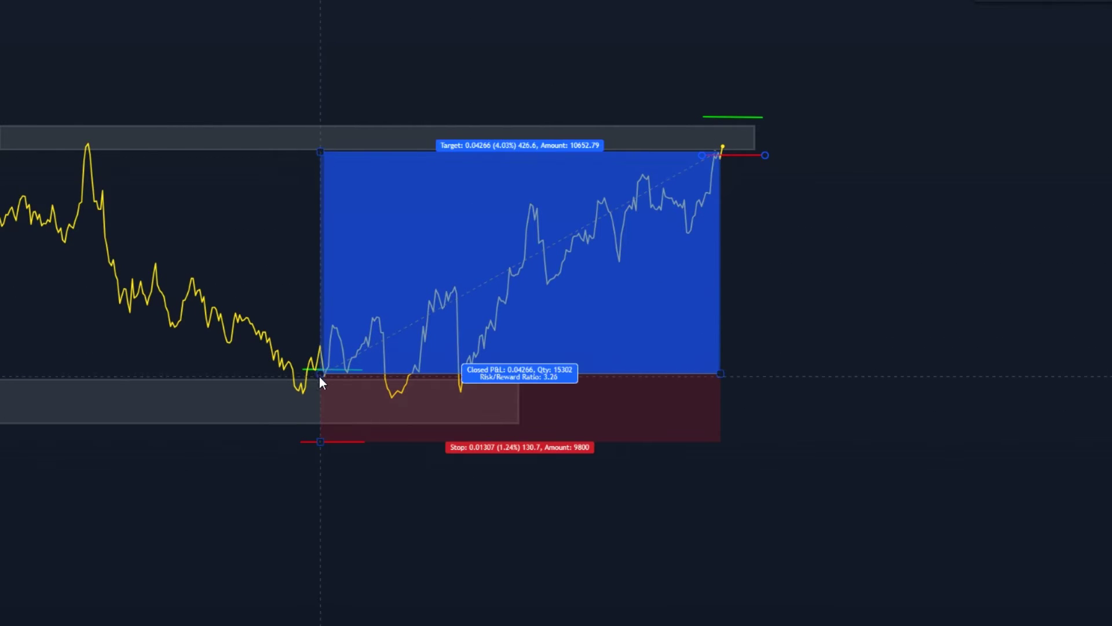
drag(320, 377, 305, 372)
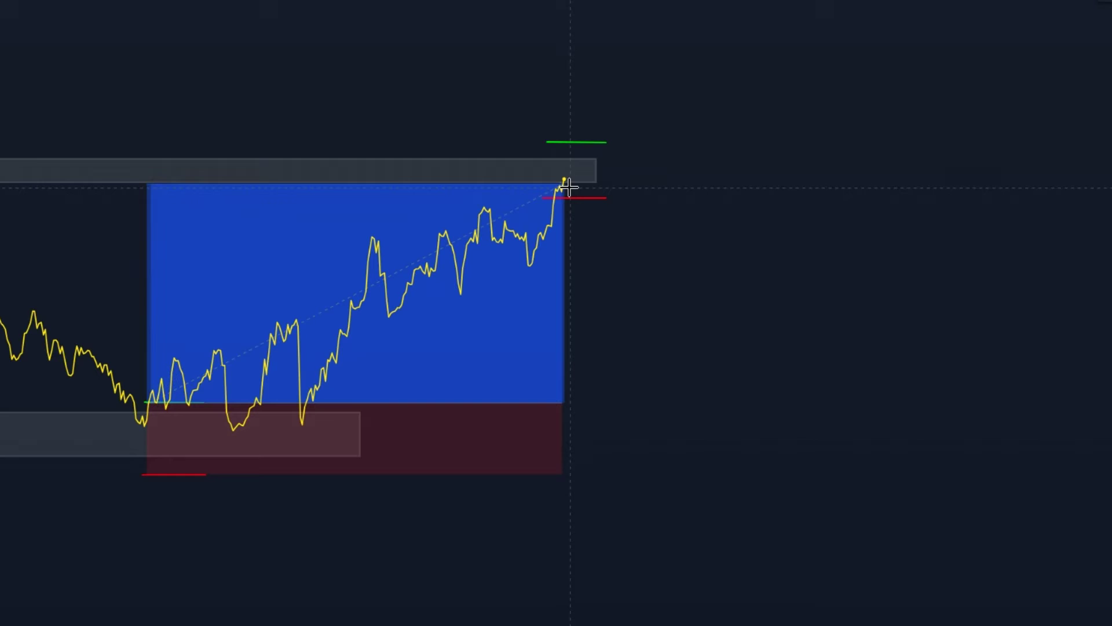
Place a short position at the latest high targeting support, and extend the support zone right.
click(568, 187)
drag(572, 236, 569, 397)
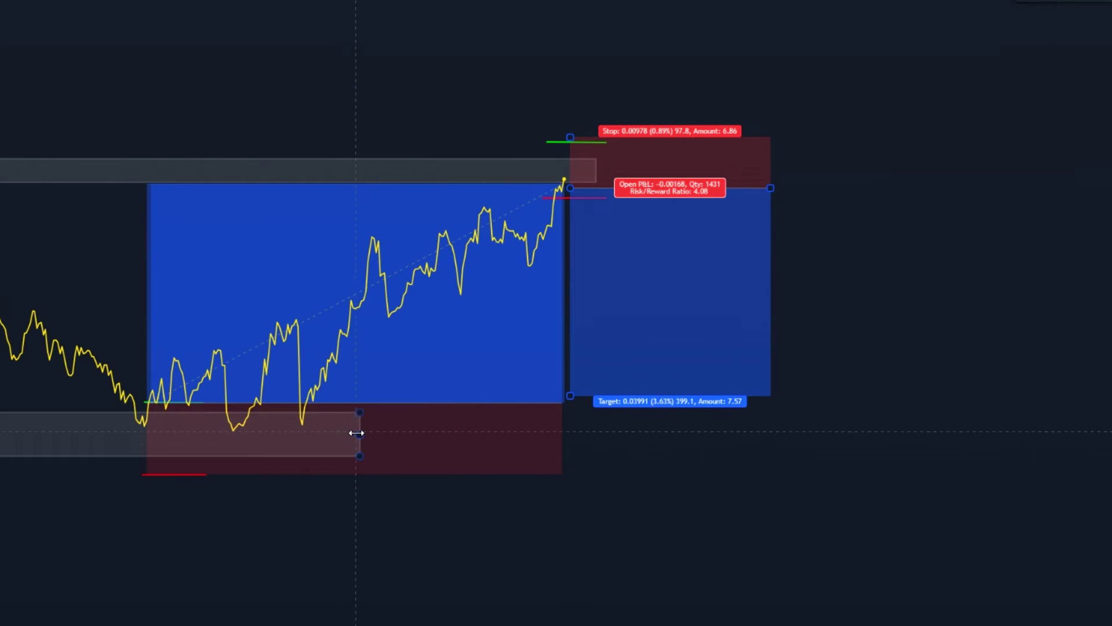
drag(358, 434, 794, 434)
drag(570, 394, 573, 406)
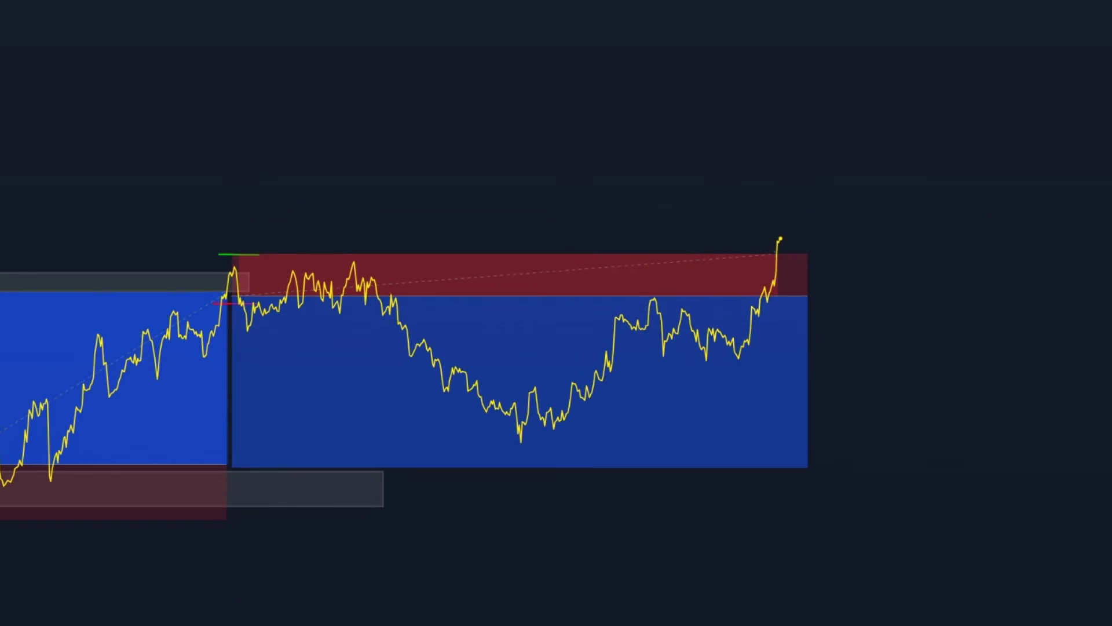
scroll(1023, 400, down, 4)
Draw a grey rectangle across the full chart at the level of the earlier highs.
scroll(1031, 392, down, 5)
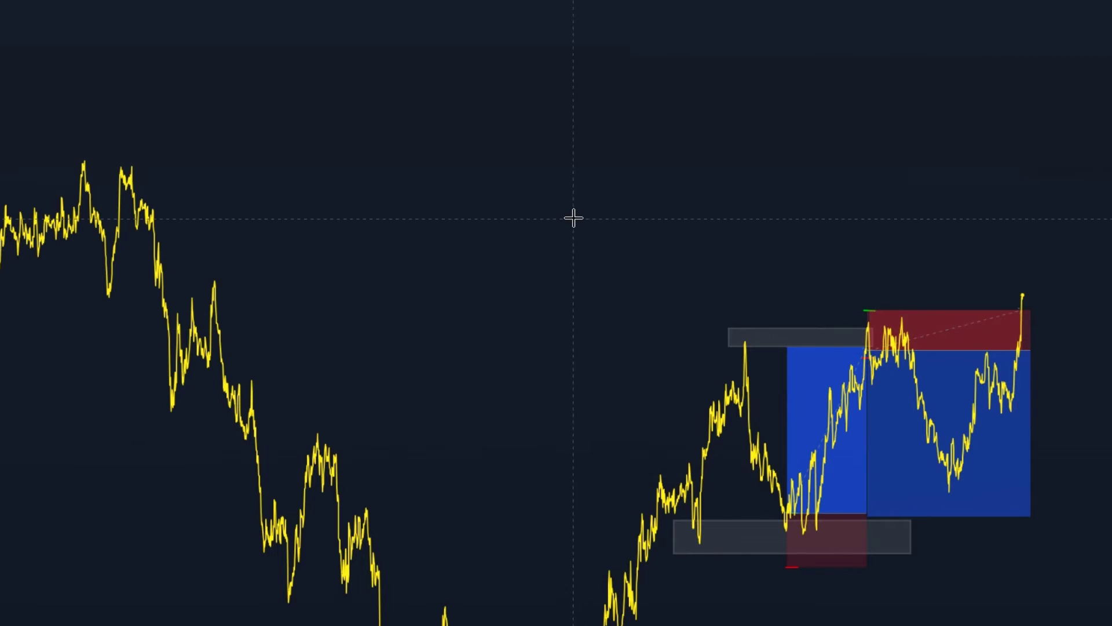
scroll(600, 211, right, 3)
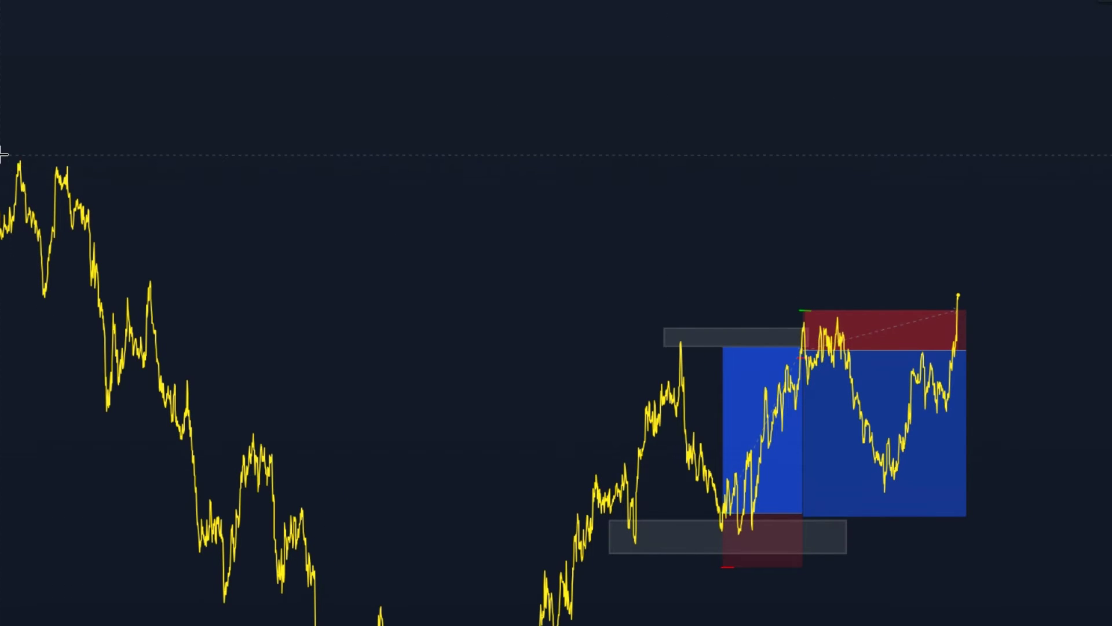
mouse_move(2, 154)
mouse_down()
mouse_move(81, 179)
mouse_move(1093, 189)
mouse_move(1091, 218)
mouse_move(1095, 194)
mouse_up()
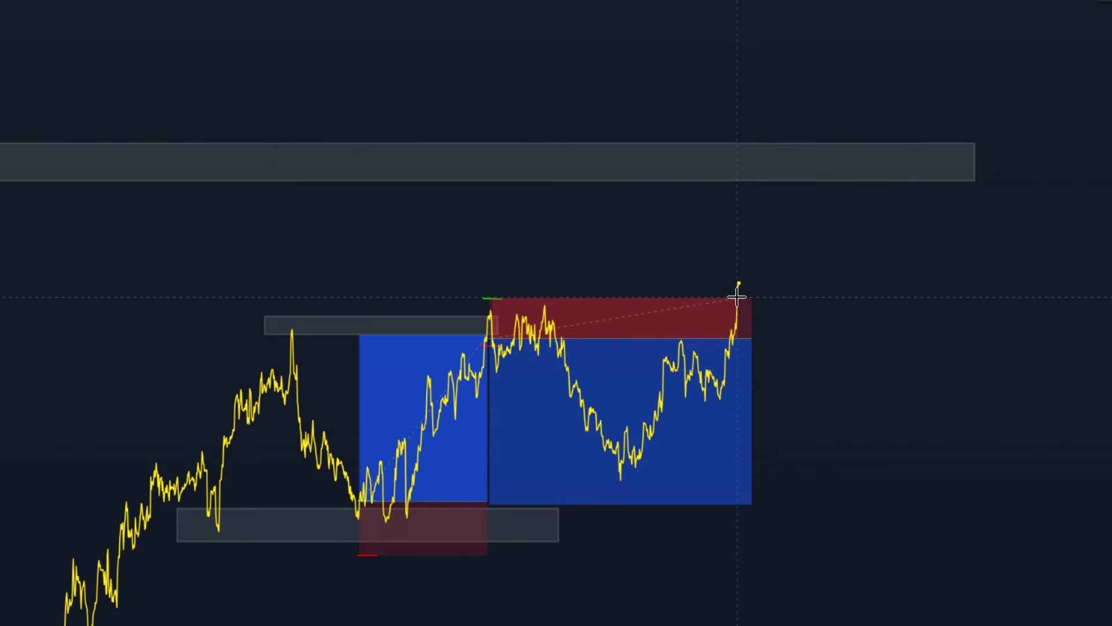
Place a long at the latest price targeting the upper zone's bottom with a tight stop (R/R 2.76).
click(738, 298)
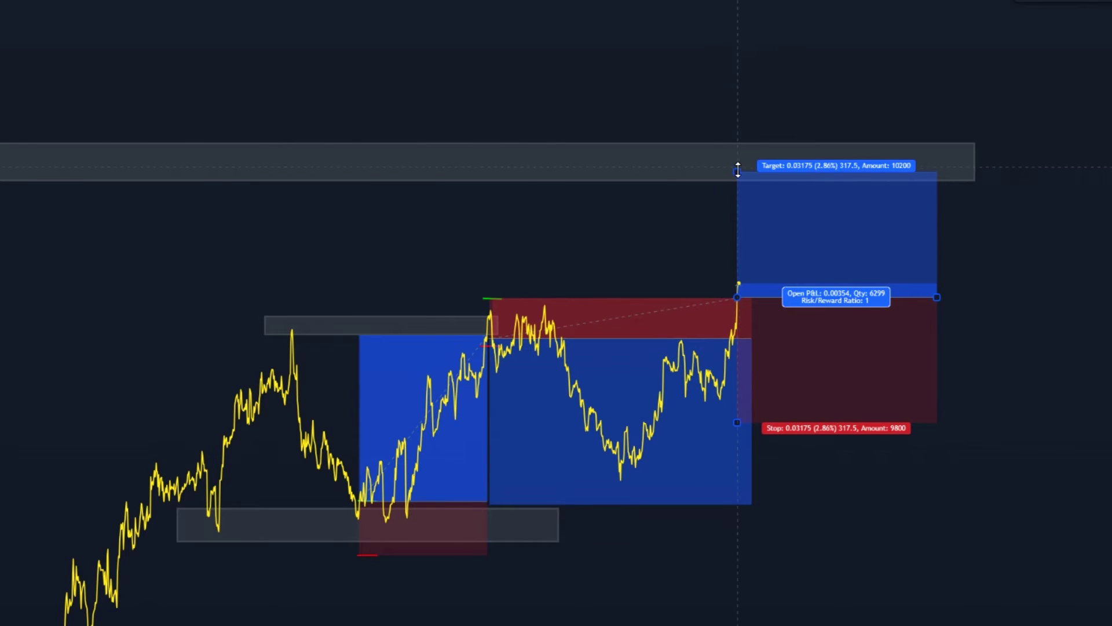
drag(739, 170, 738, 184)
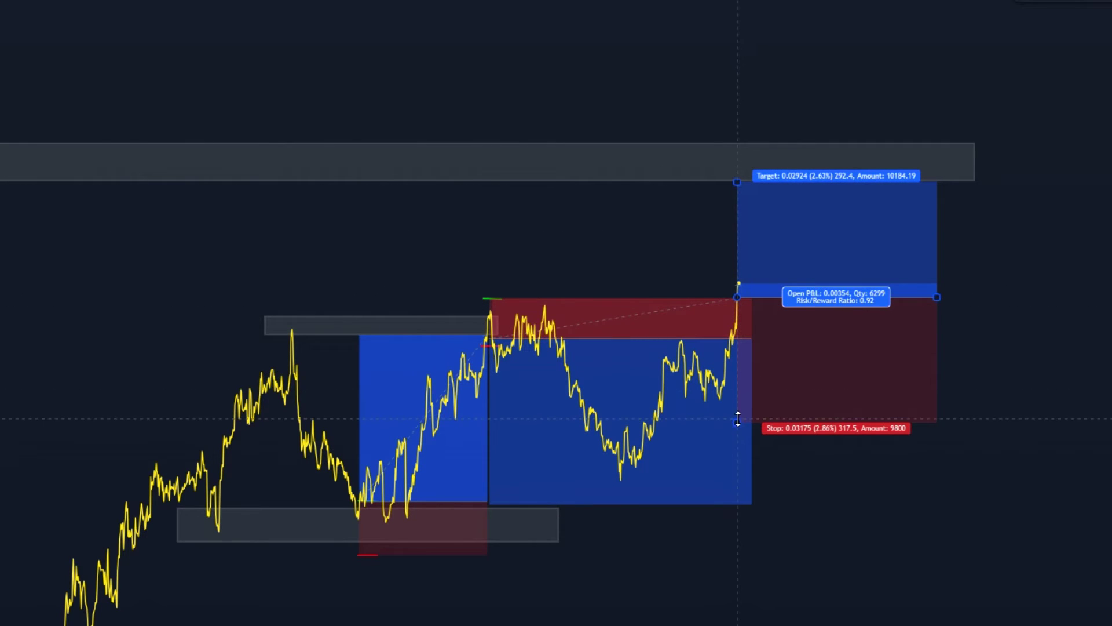
drag(739, 418, 752, 338)
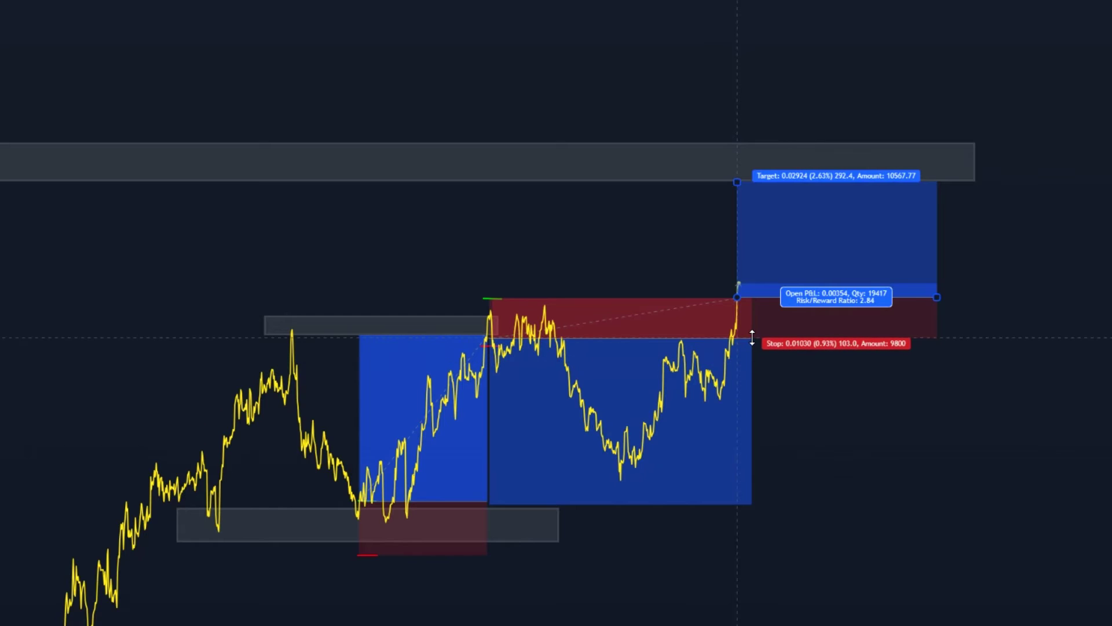
scroll(741, 464, up, 3)
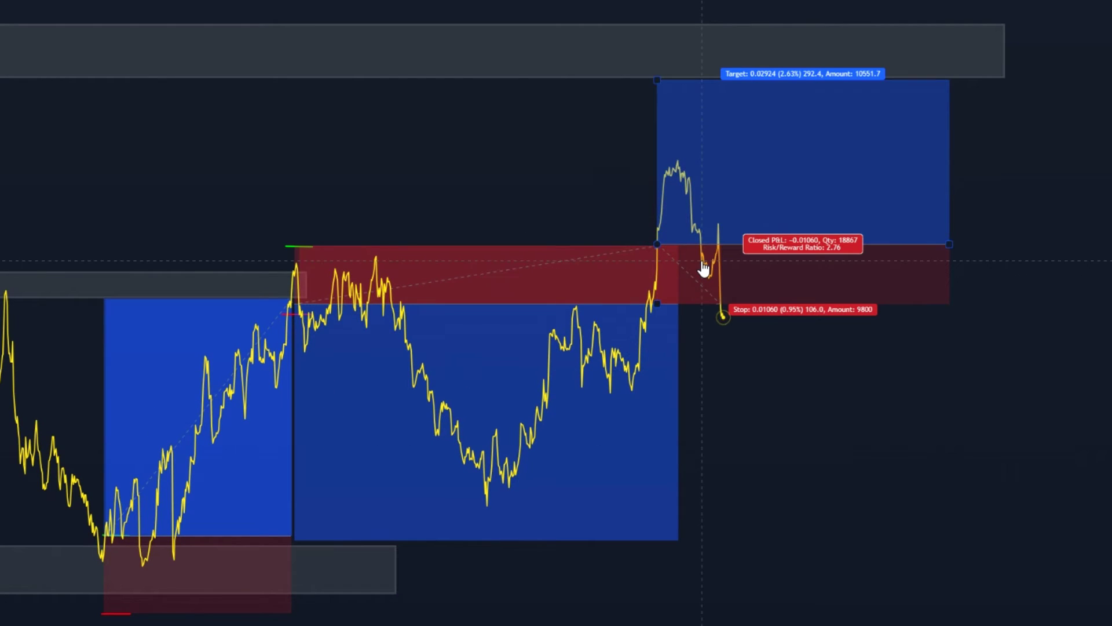
mouse_move(201, 484)
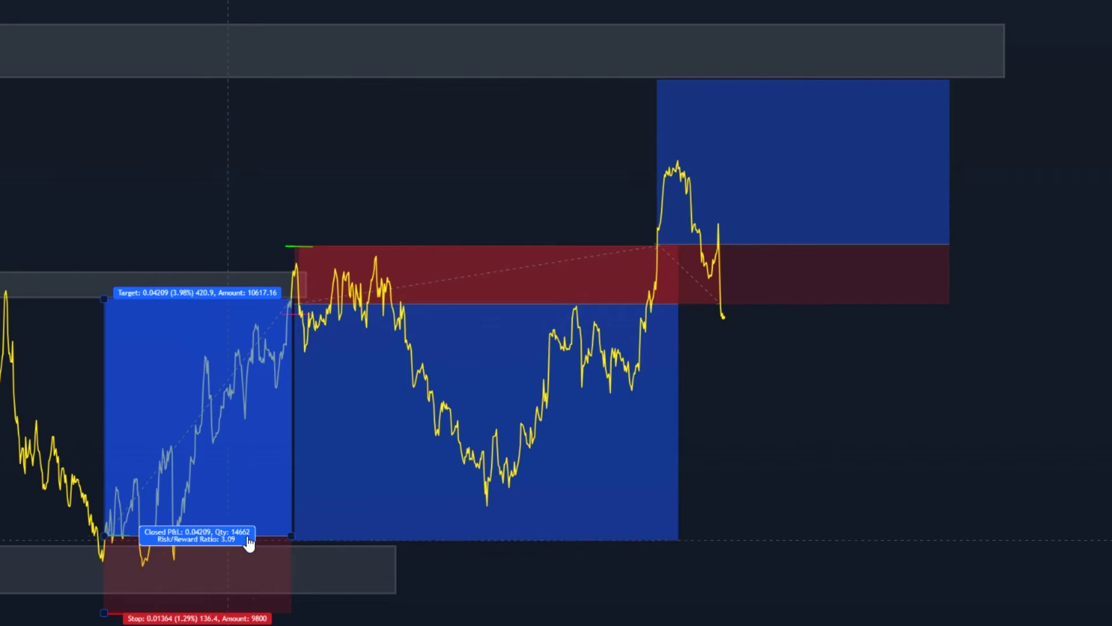
mouse_move(459, 404)
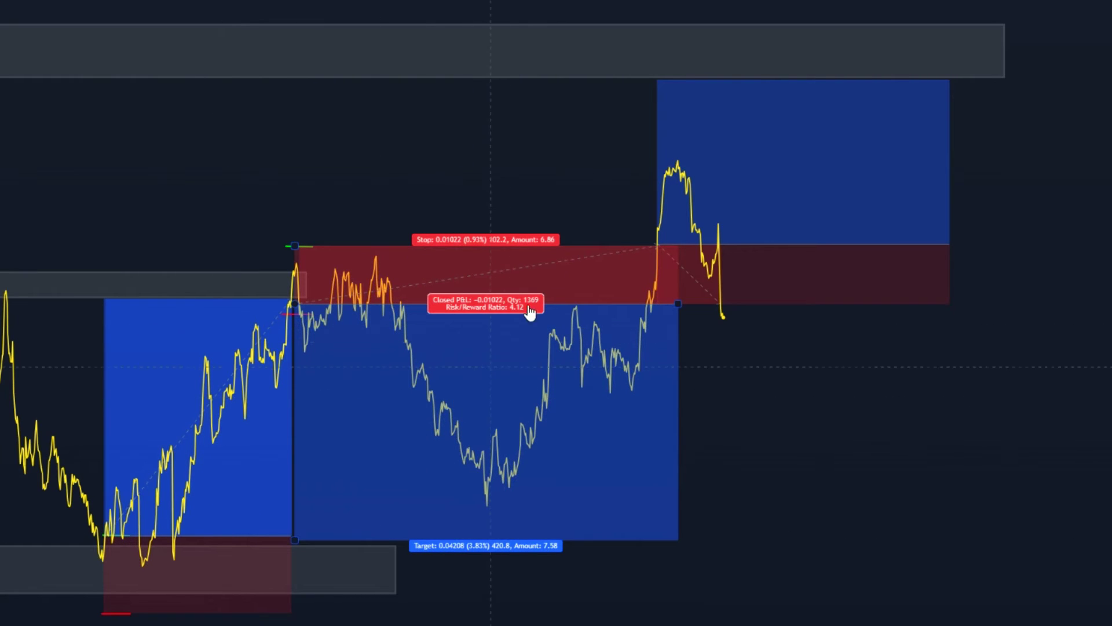
mouse_move(758, 219)
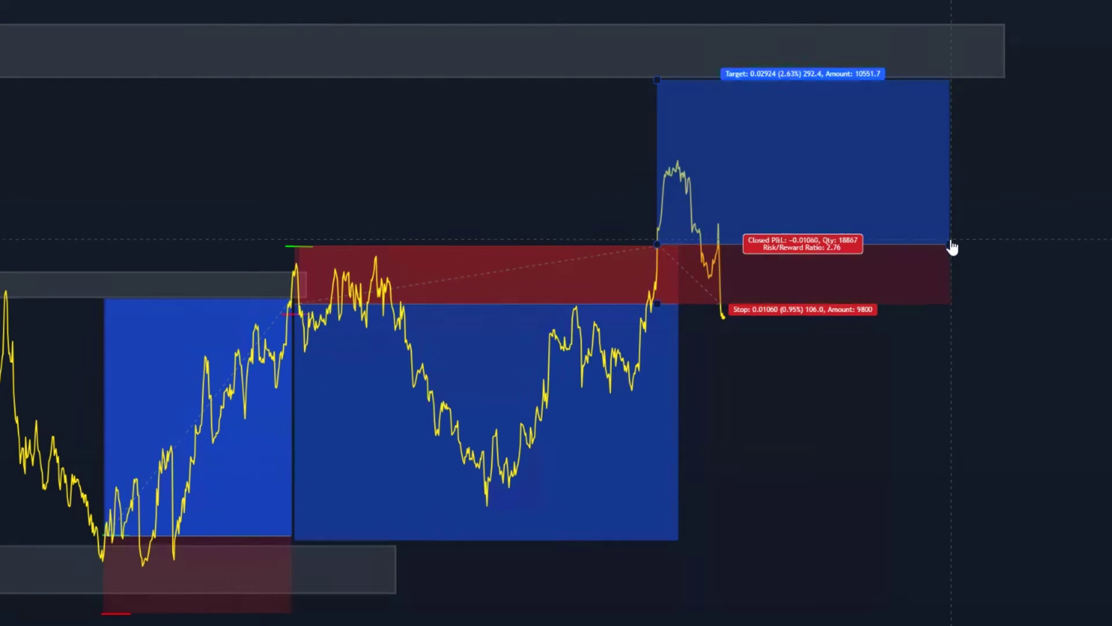
End the losing long at its stop-out and extend the middle grey zone right.
drag(934, 237, 723, 238)
mouse_move(330, 340)
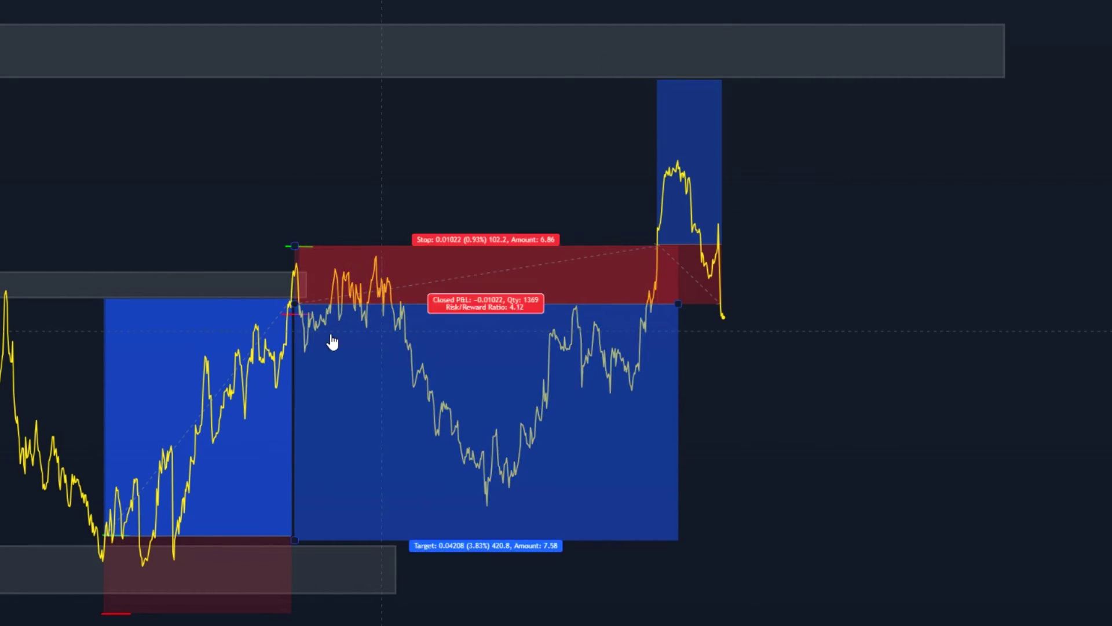
drag(307, 285, 898, 284)
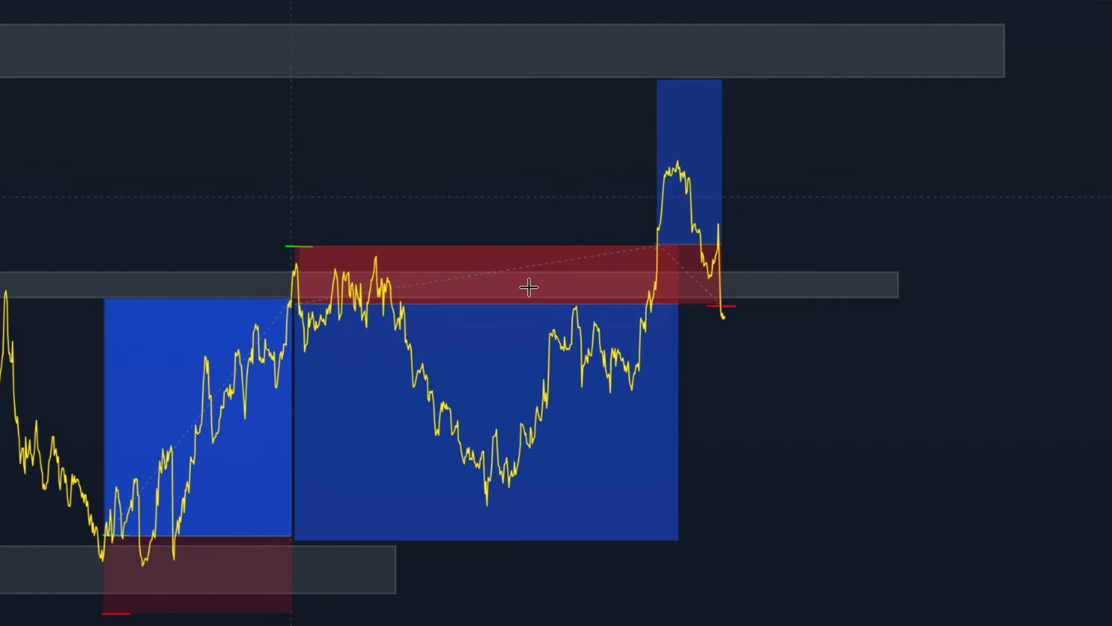
Add a short position at the stop-out with its stop above the zone, and extend the lower zone.
click(722, 308)
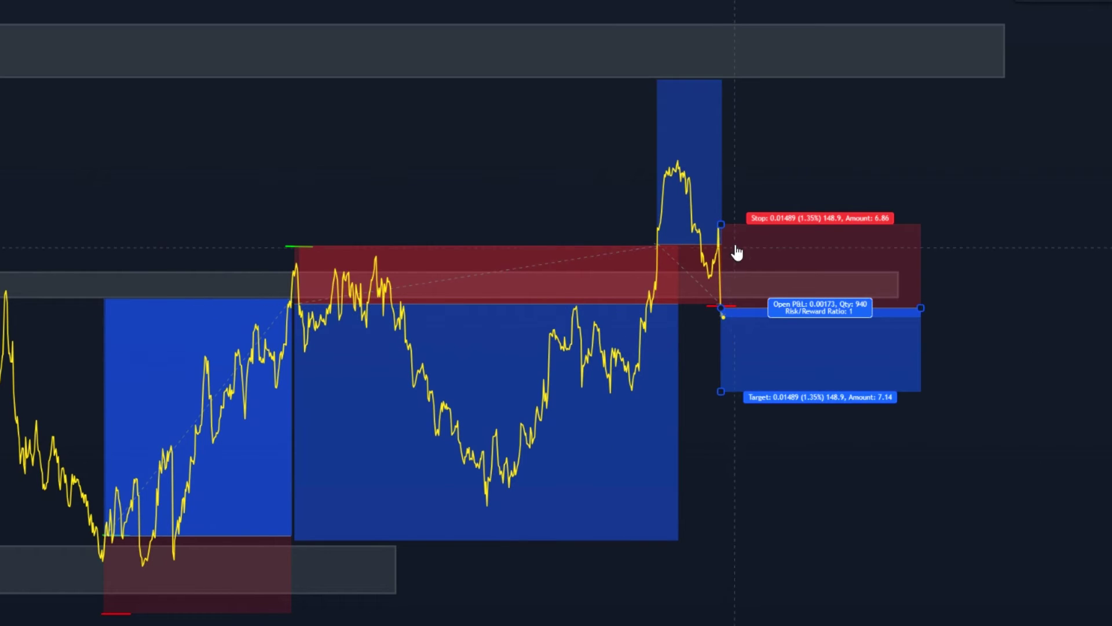
drag(721, 225, 728, 267)
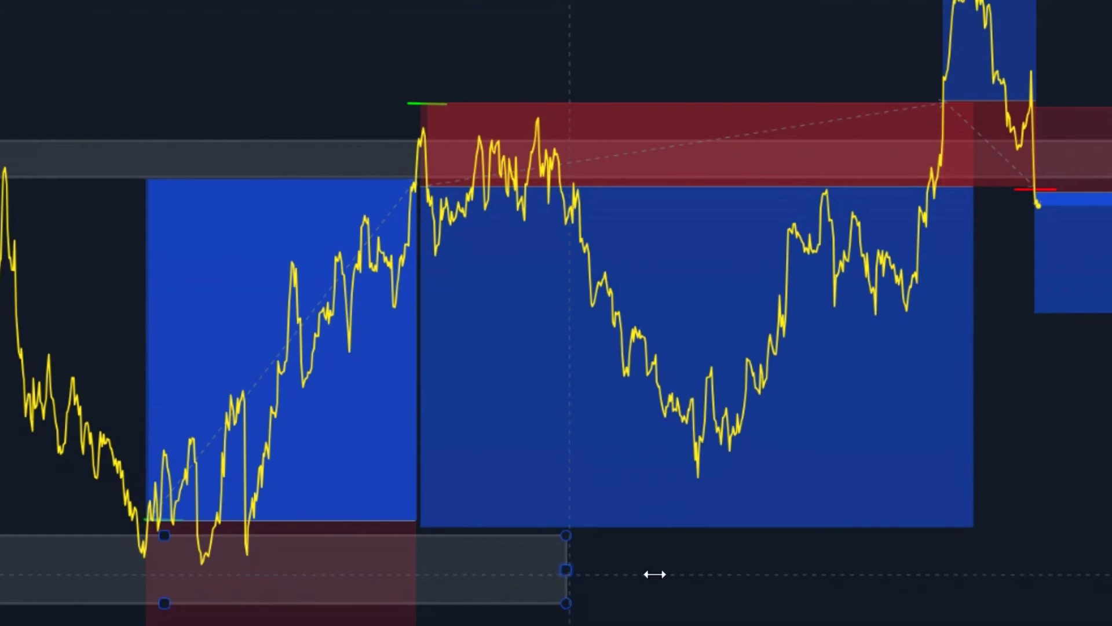
drag(654, 574, 1109, 572)
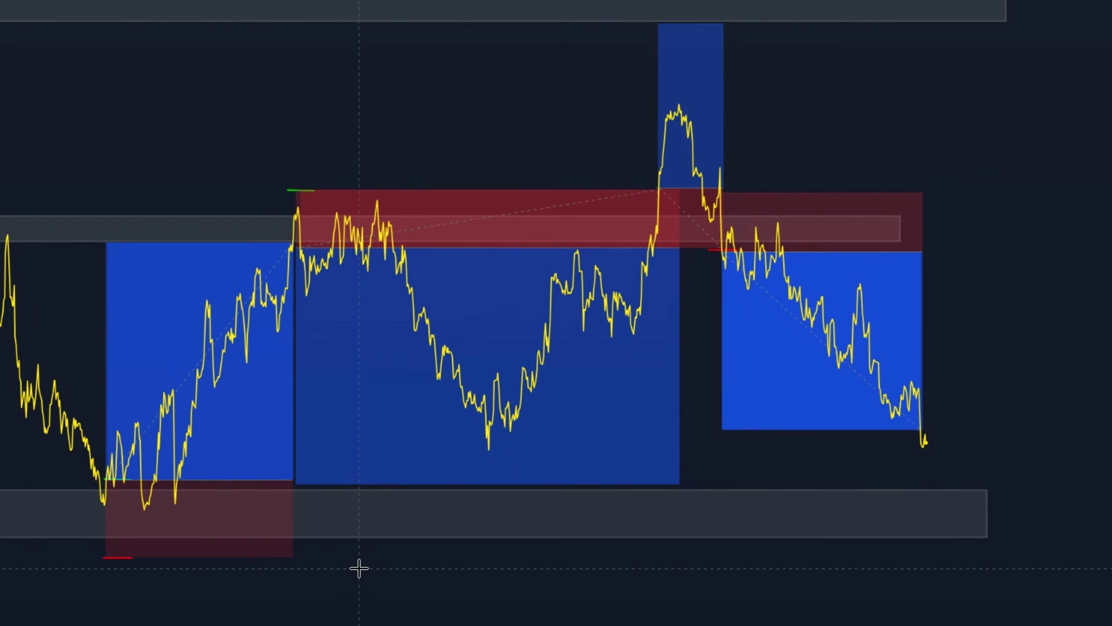
click(201, 471)
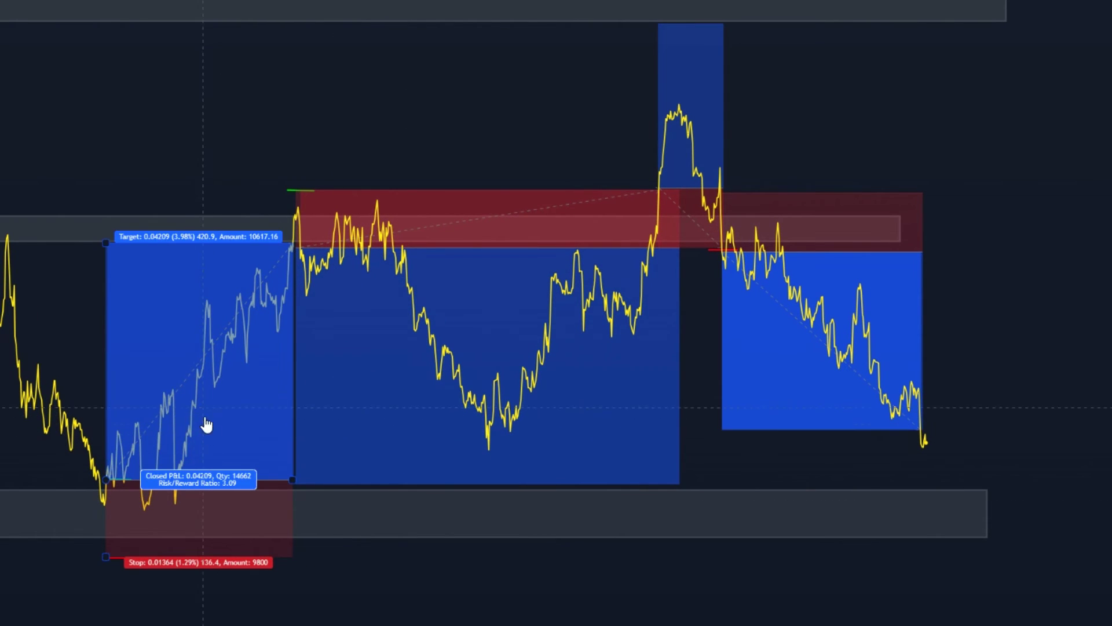
click(407, 335)
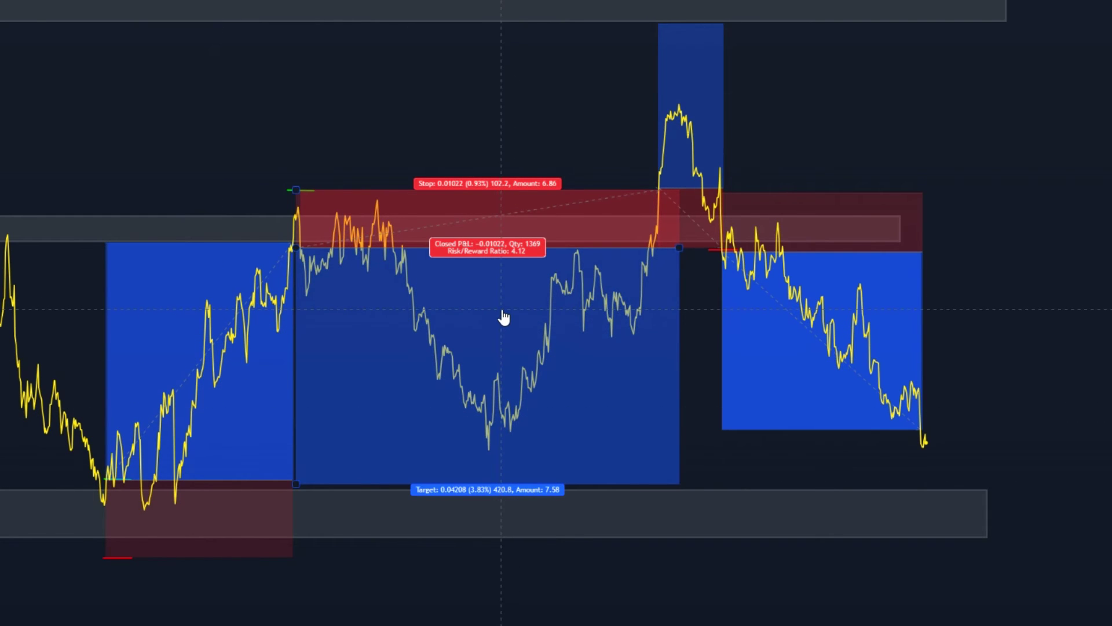
click(692, 157)
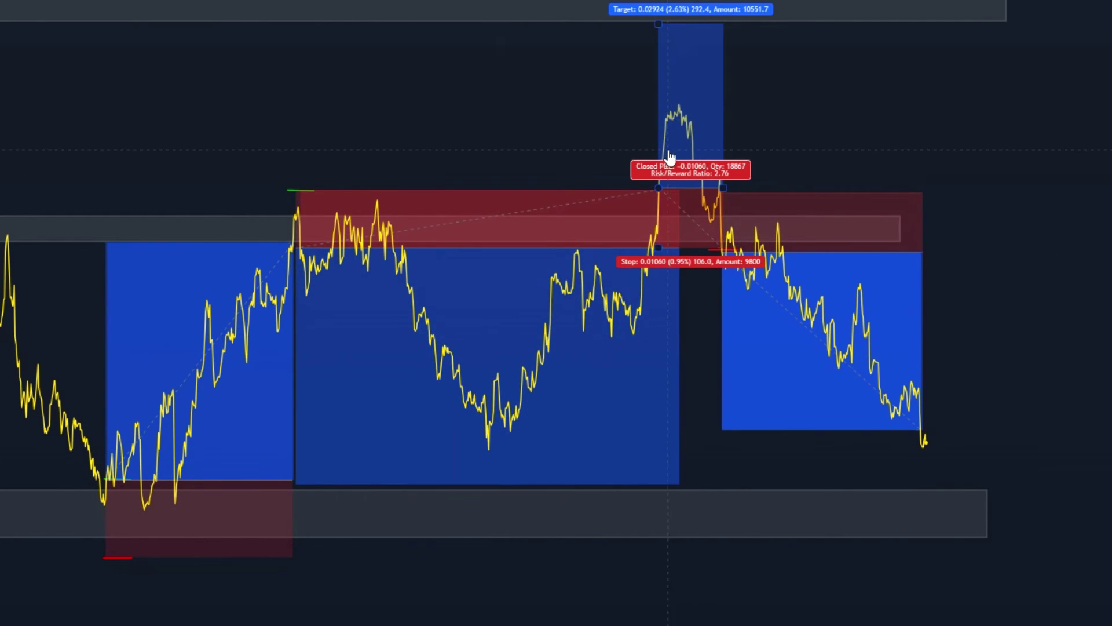
click(770, 313)
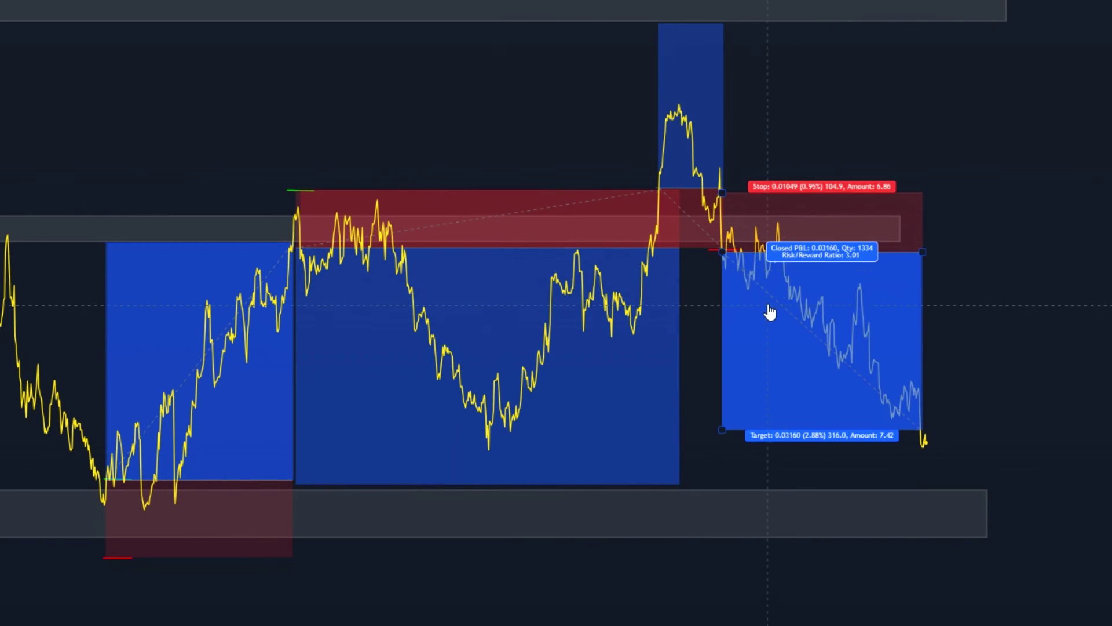
click(979, 269)
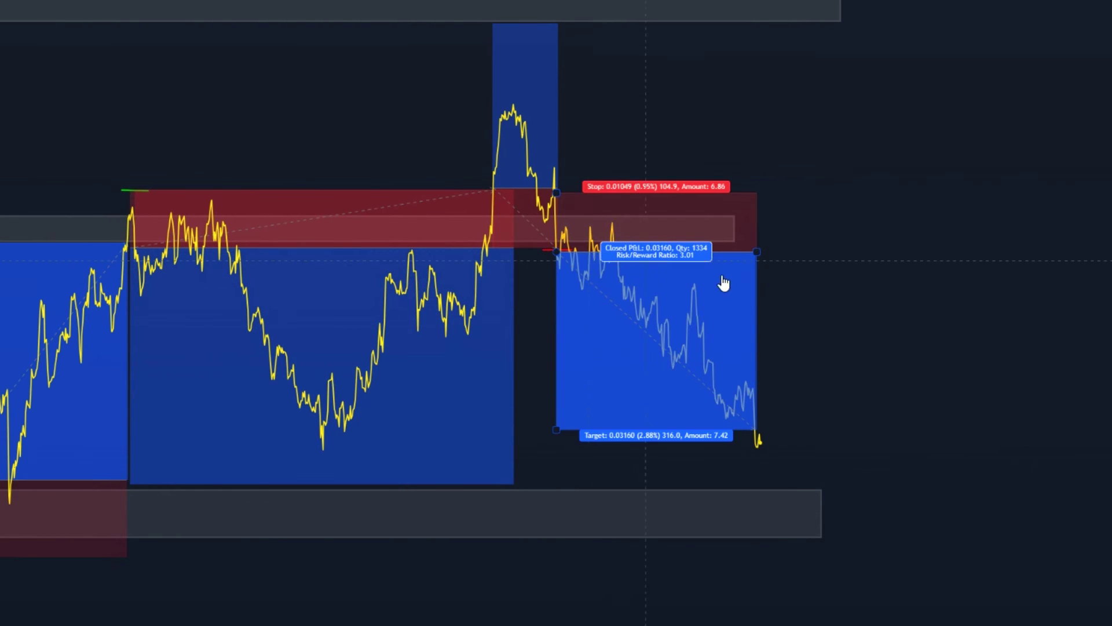
click(778, 284)
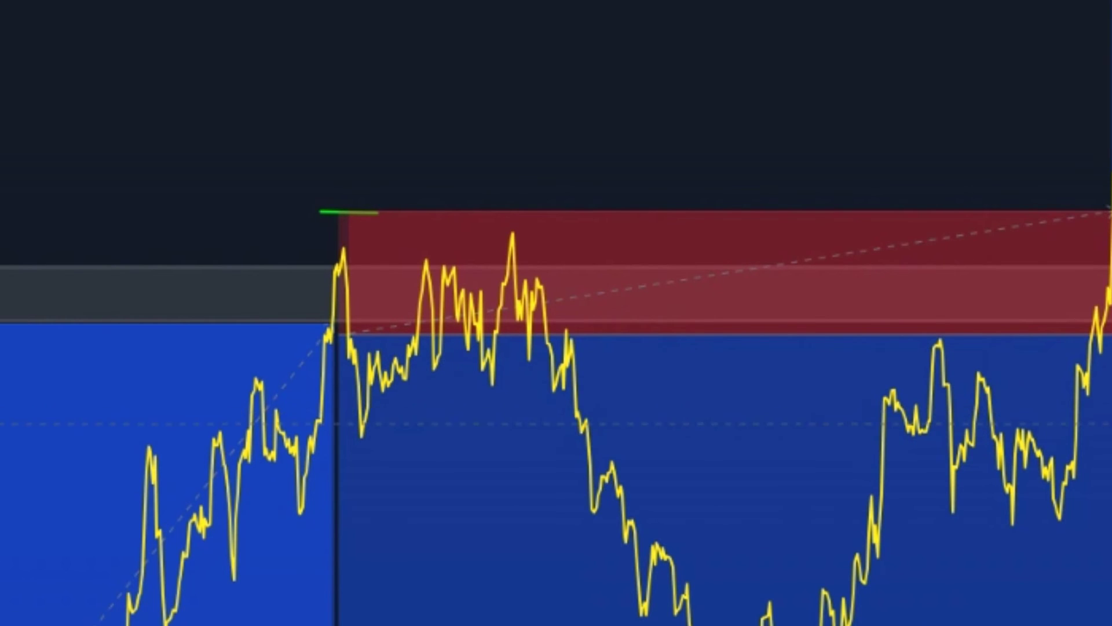
click(906, 372)
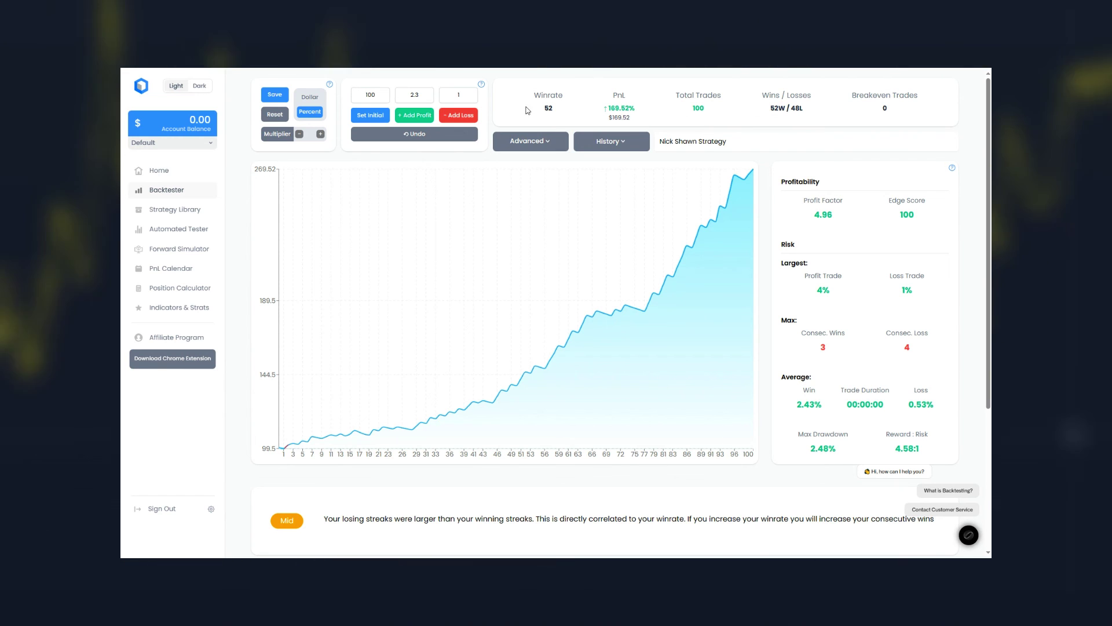
Review the tooltips for Winrate (52), PnL (+169.52%) and Wins / Losses (52W / 48L).
mouse_move(611, 110)
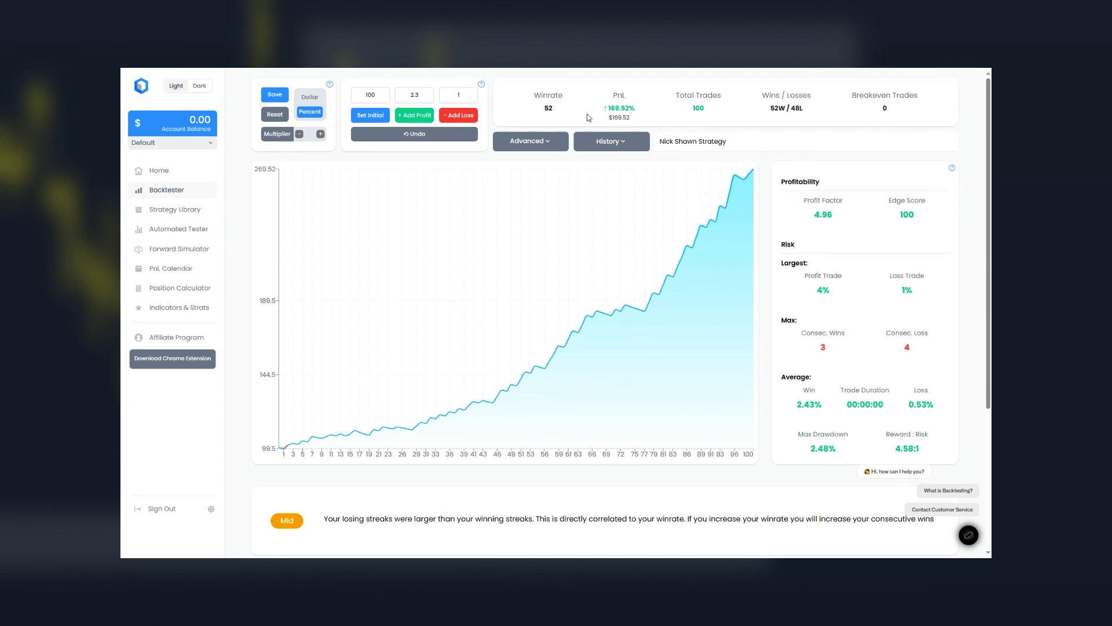
mouse_move(547, 111)
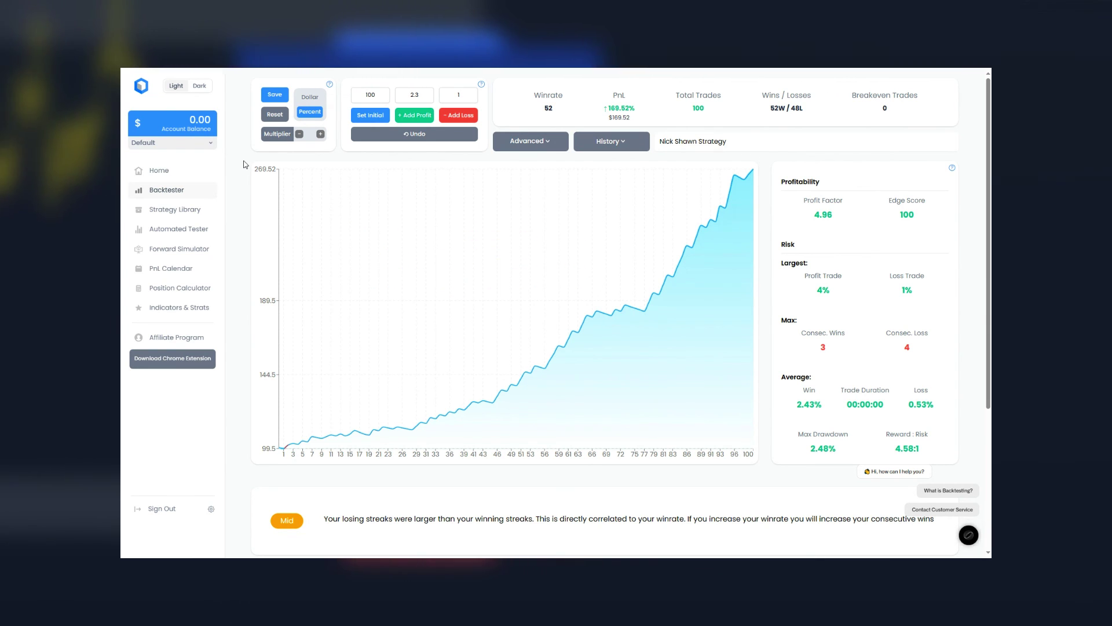
mouse_move(781, 111)
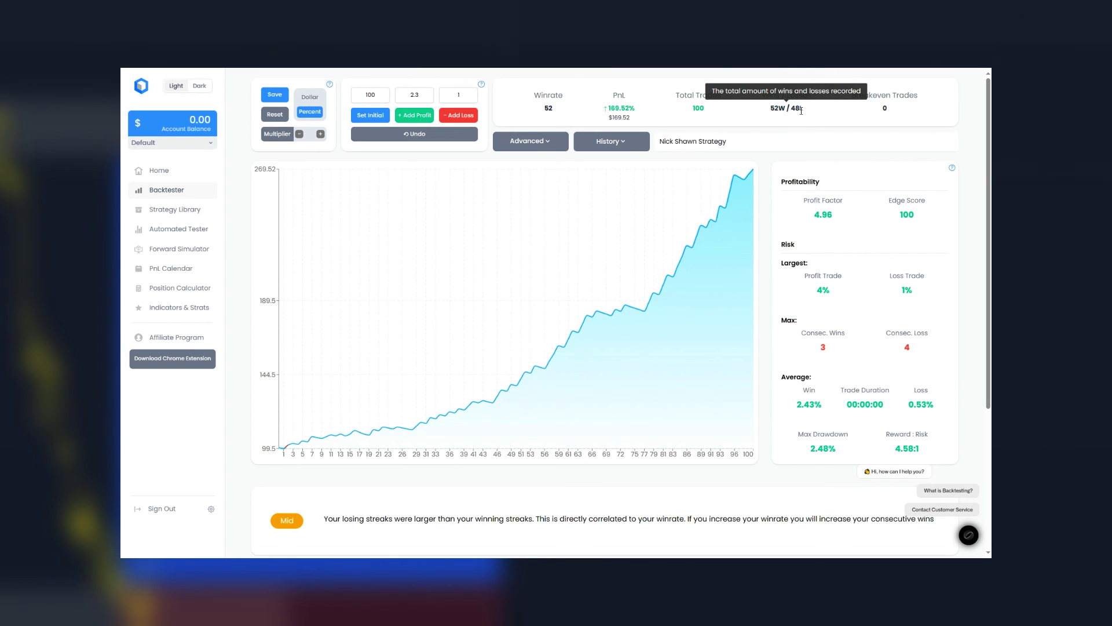